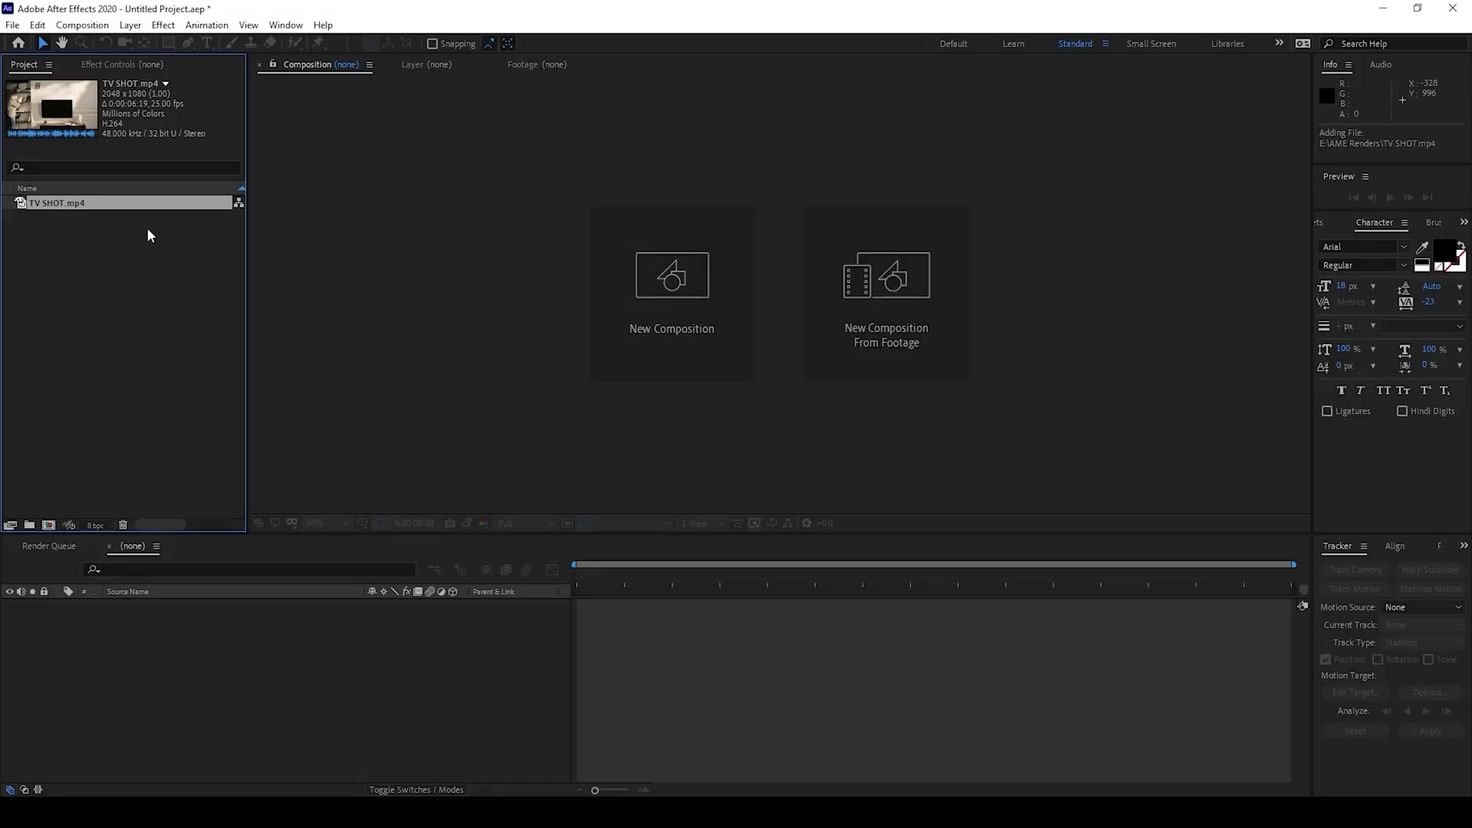
- Build a TV SHOT comp from TV SHOT.mp4, preview its shaky playback, and select the layer
left_click_drag(67, 205, 53, 527)
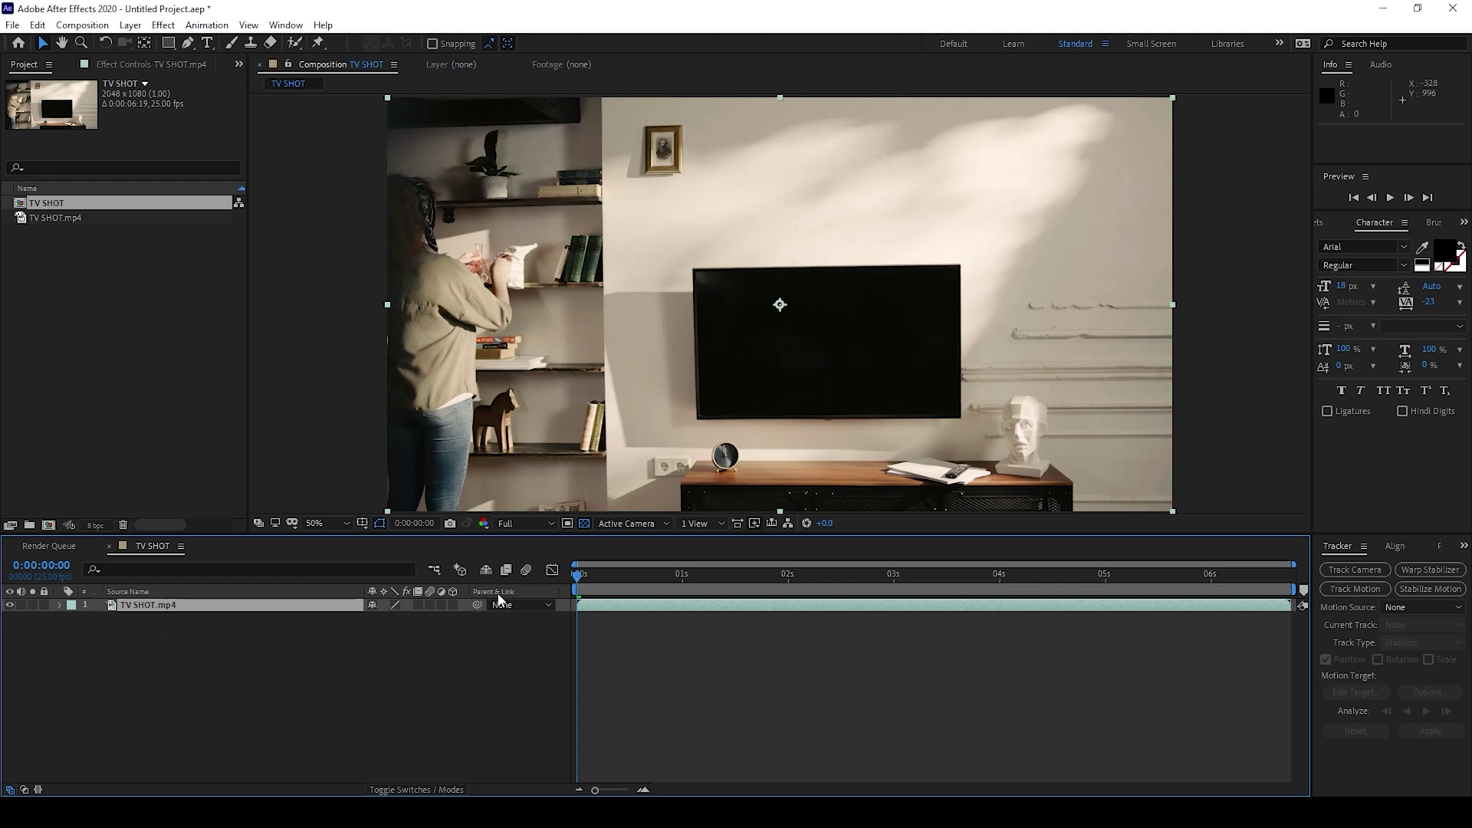
key("space")
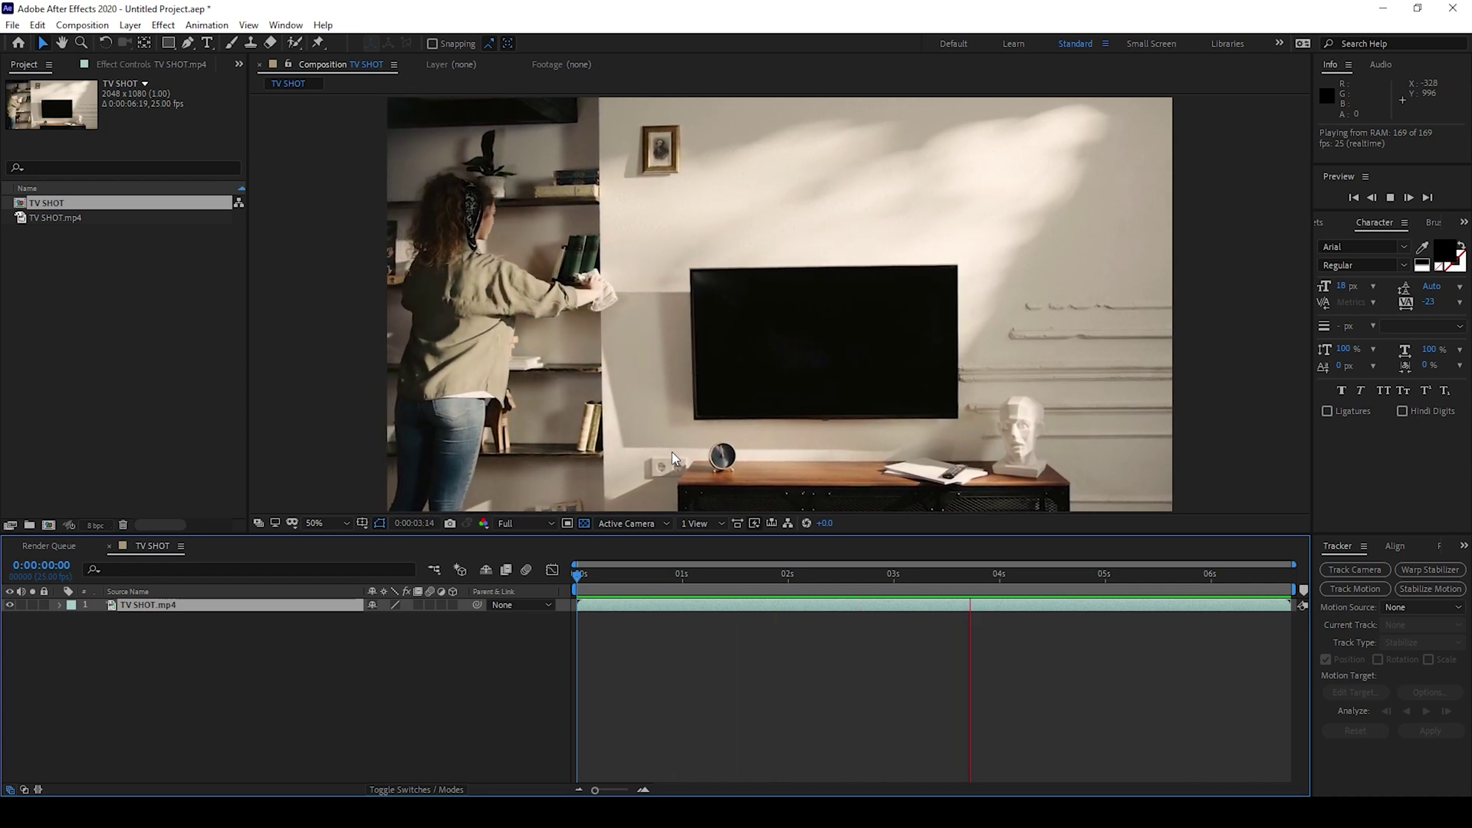
key("space")
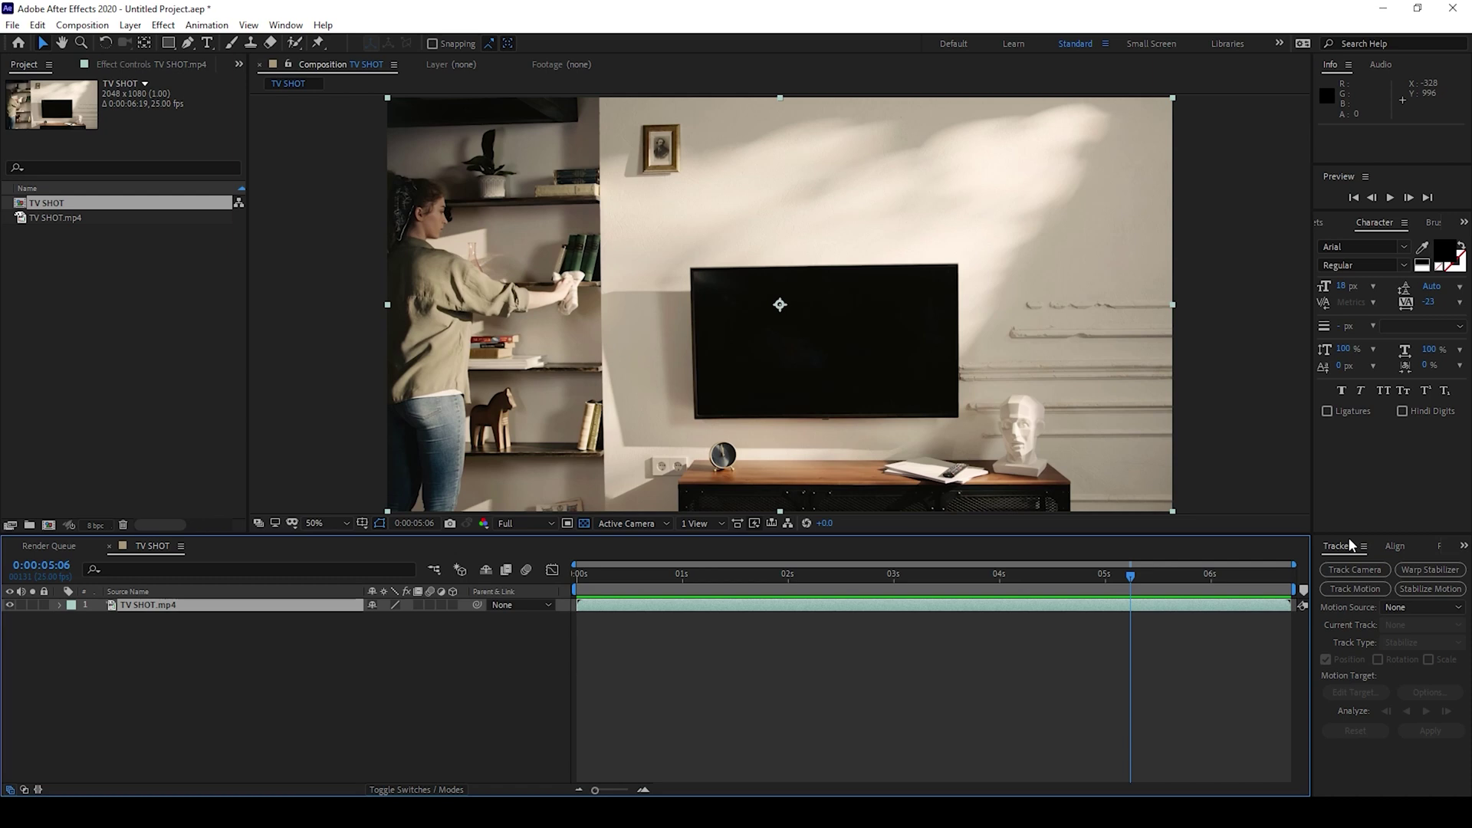
left_click(642, 349)
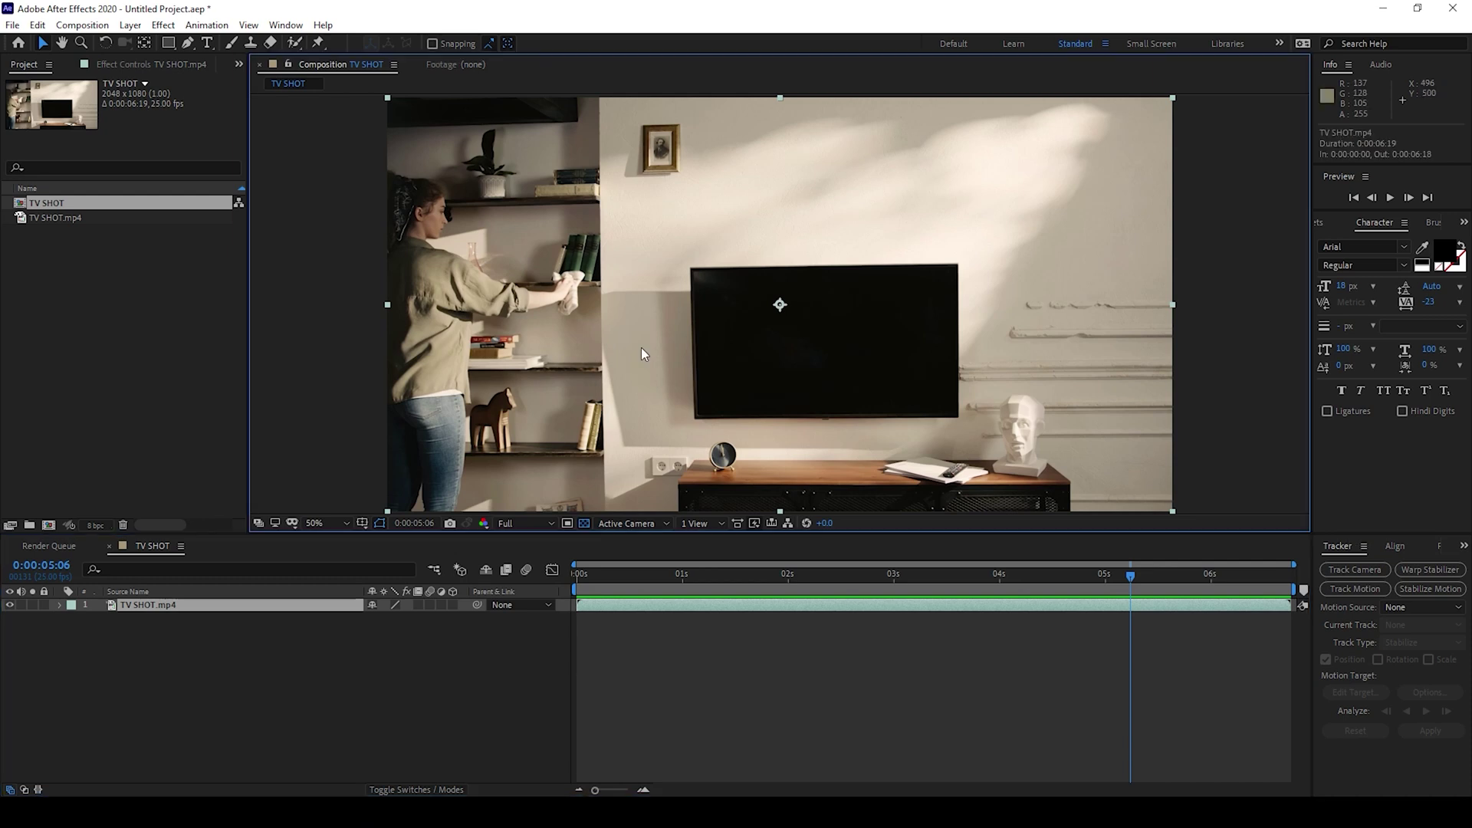
- Open TV SHOT.mp4 in the Layer viewer and make it the Tracker panel's motion source
double_click(733, 605)
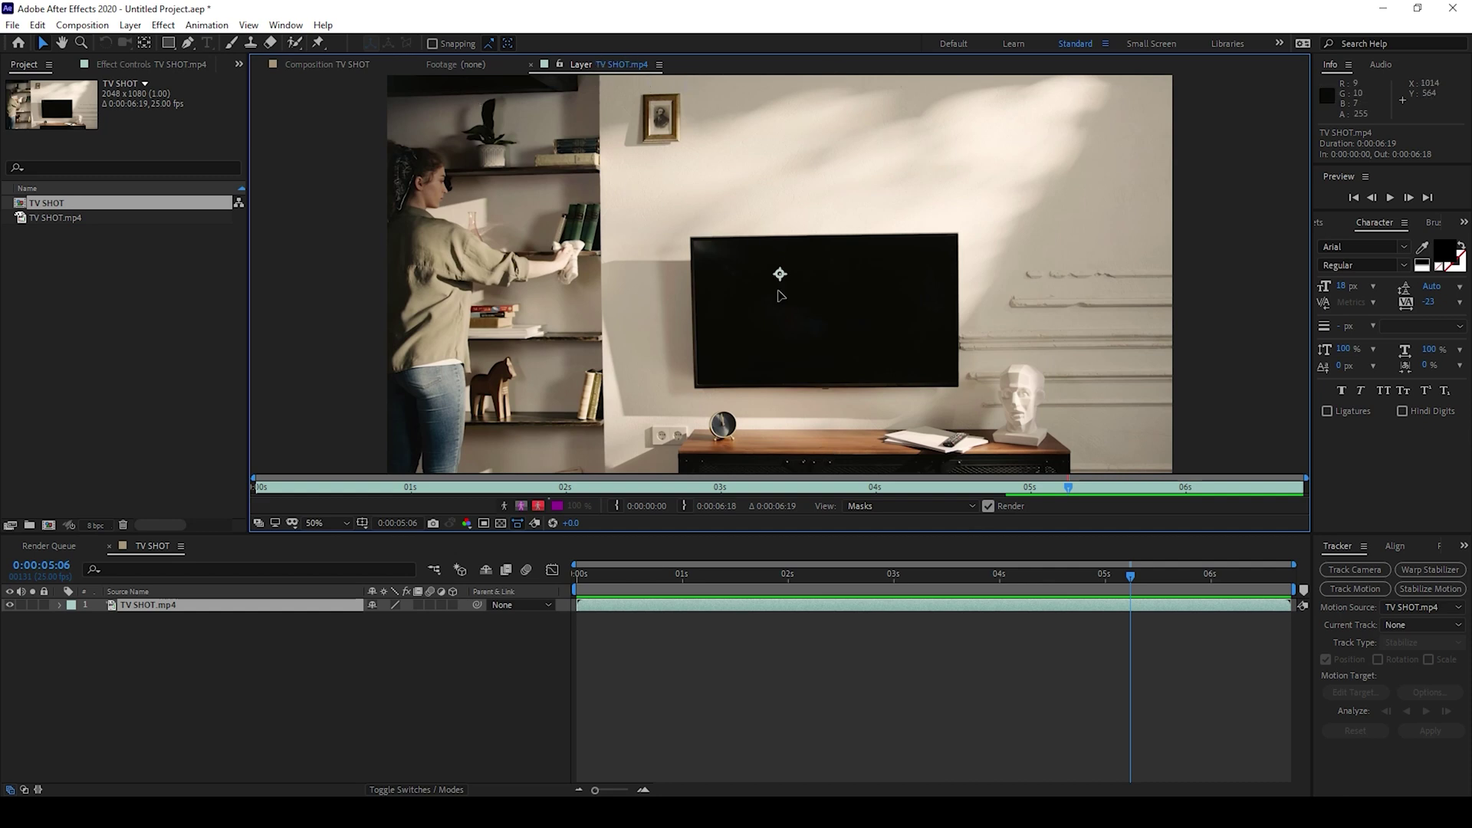
left_click(1342, 553)
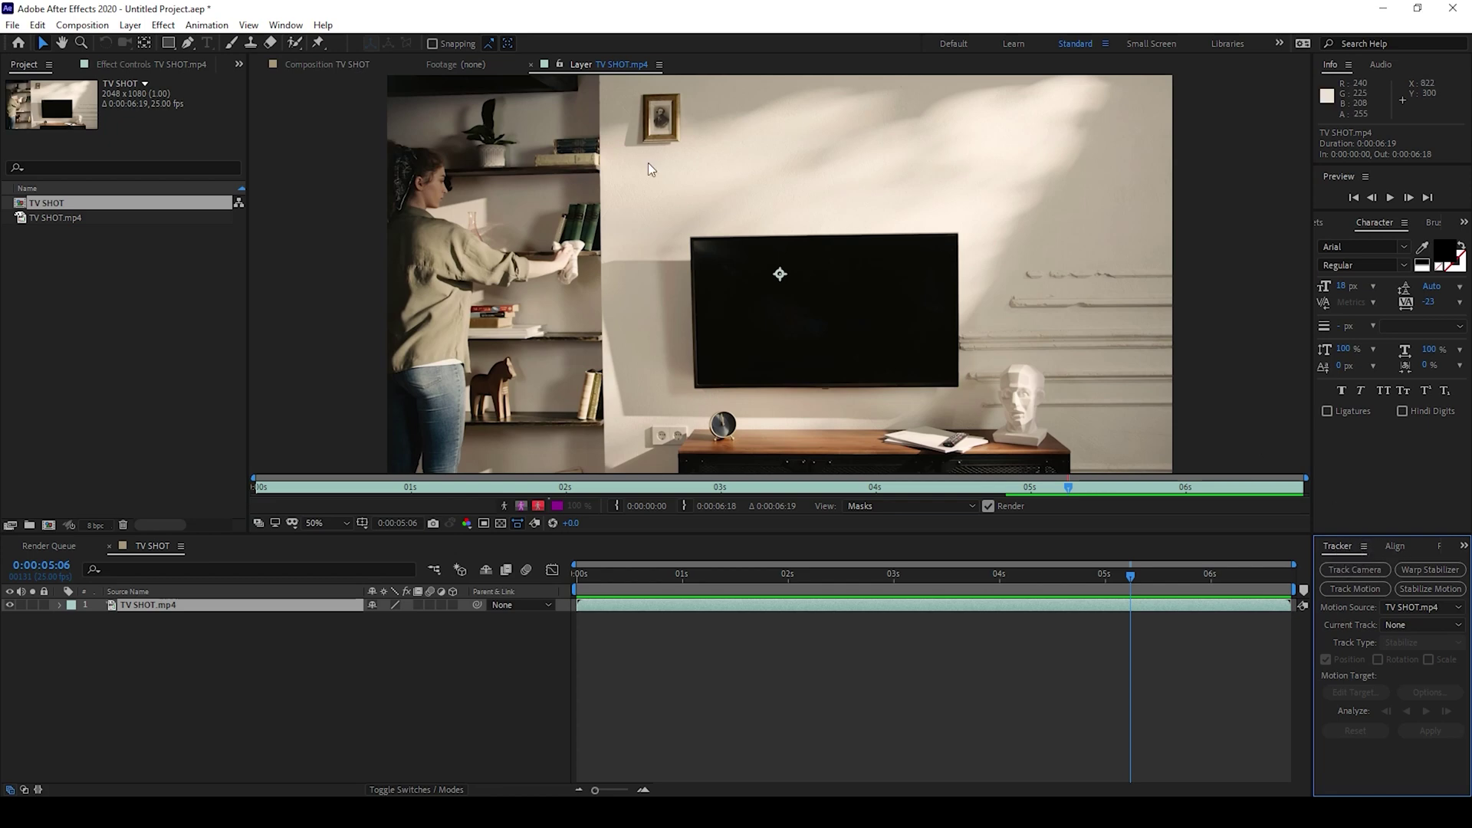
left_click(276, 25)
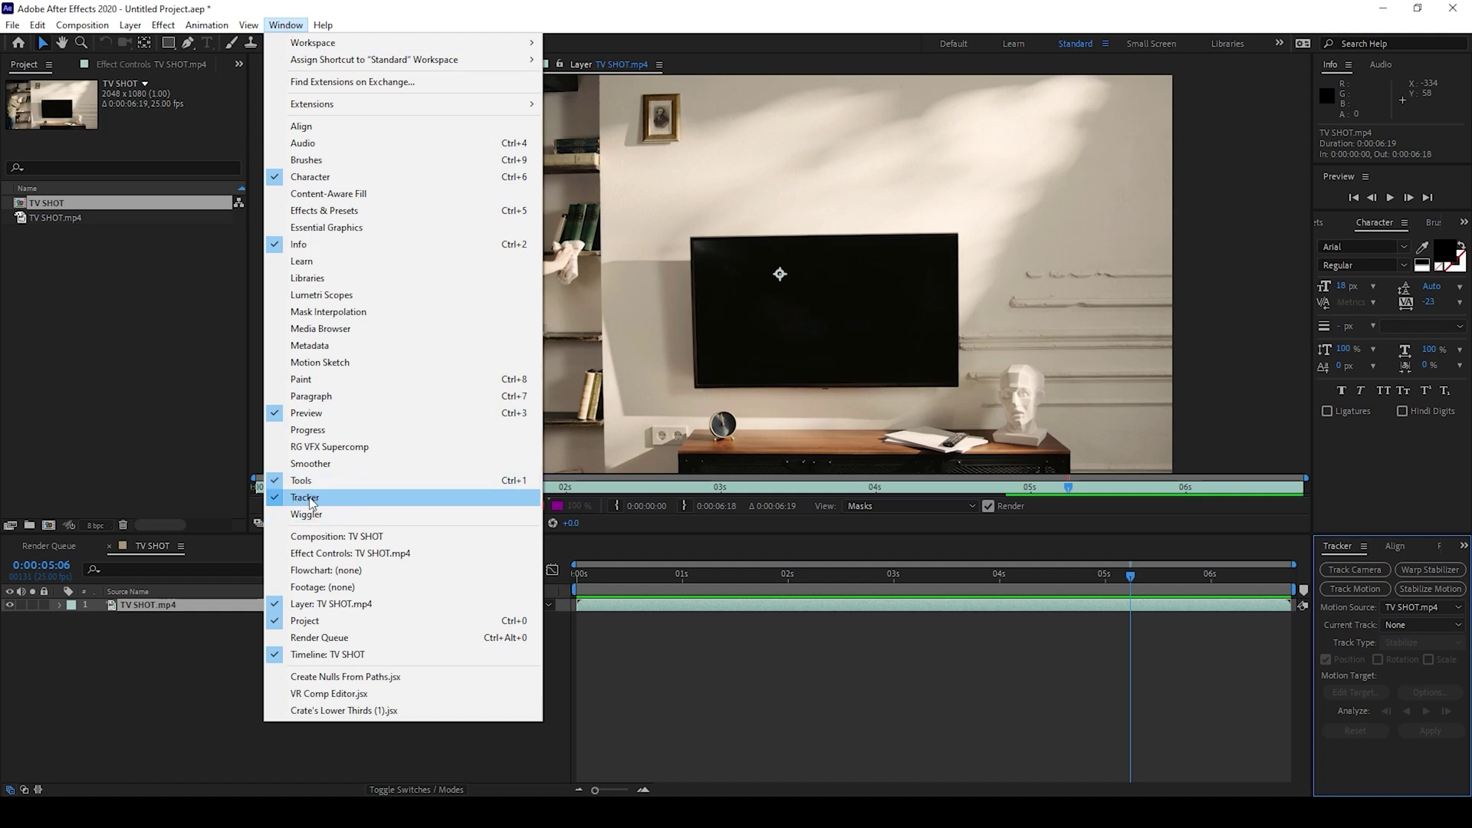
- Start a Stabilize Motion tracker that tracks position, rotation and scale
left_click(1433, 590)
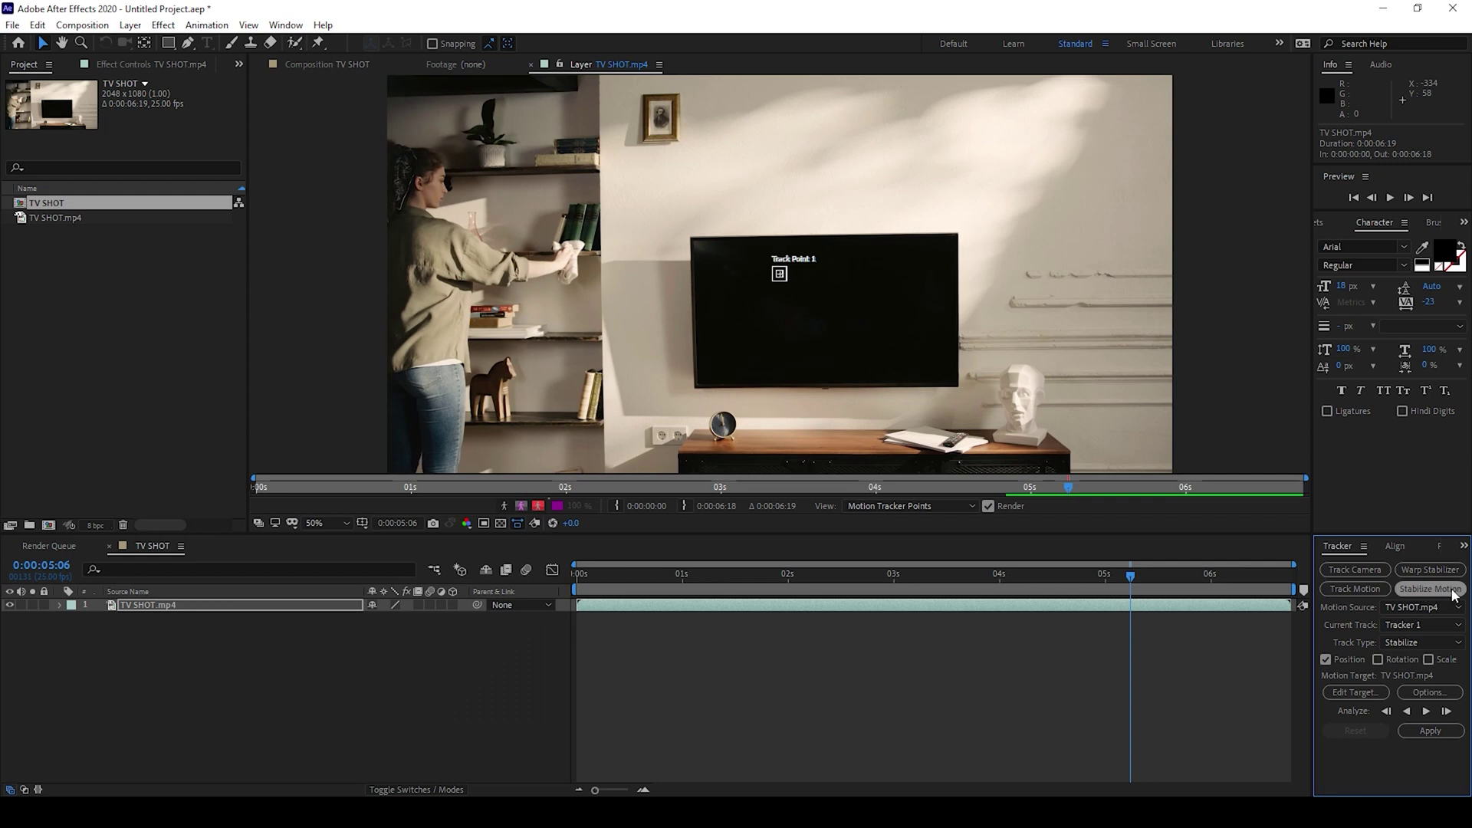
scroll(779, 276, "up", 2)
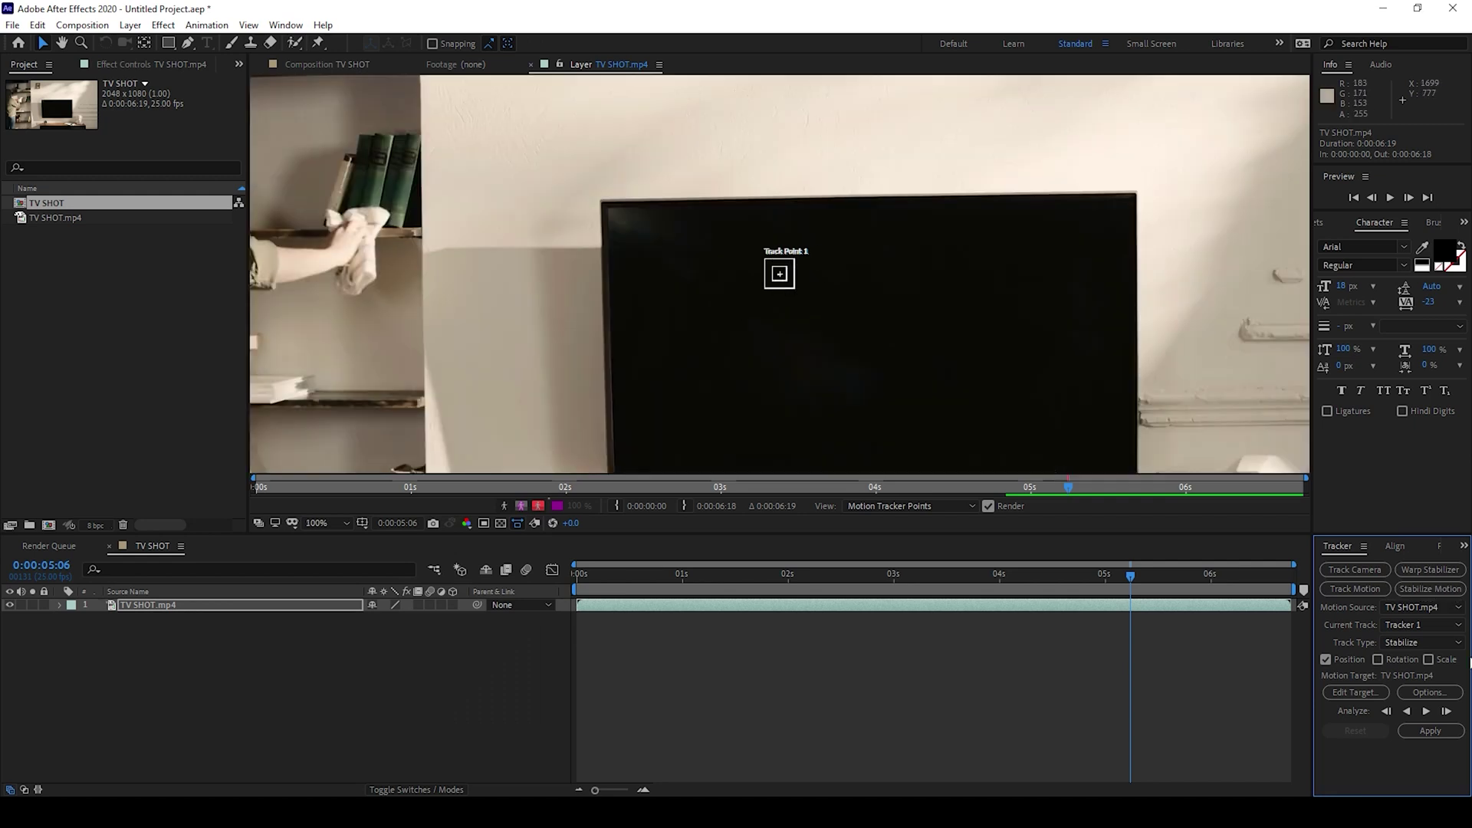
left_click(1378, 658)
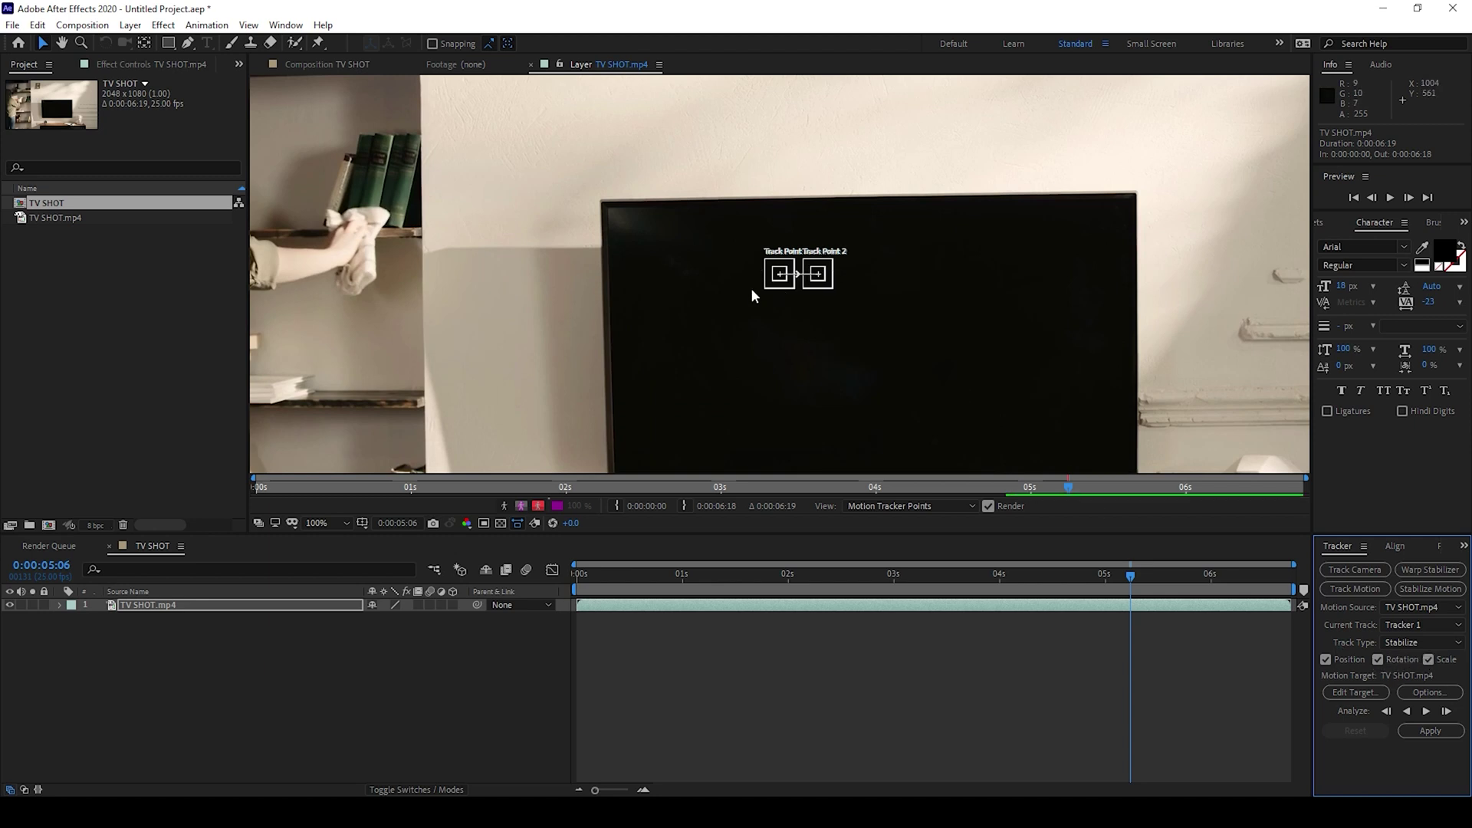
- At frame 0, place Track Point 1 on the wall picture frame
left_click_drag(779, 272, 711, 289)
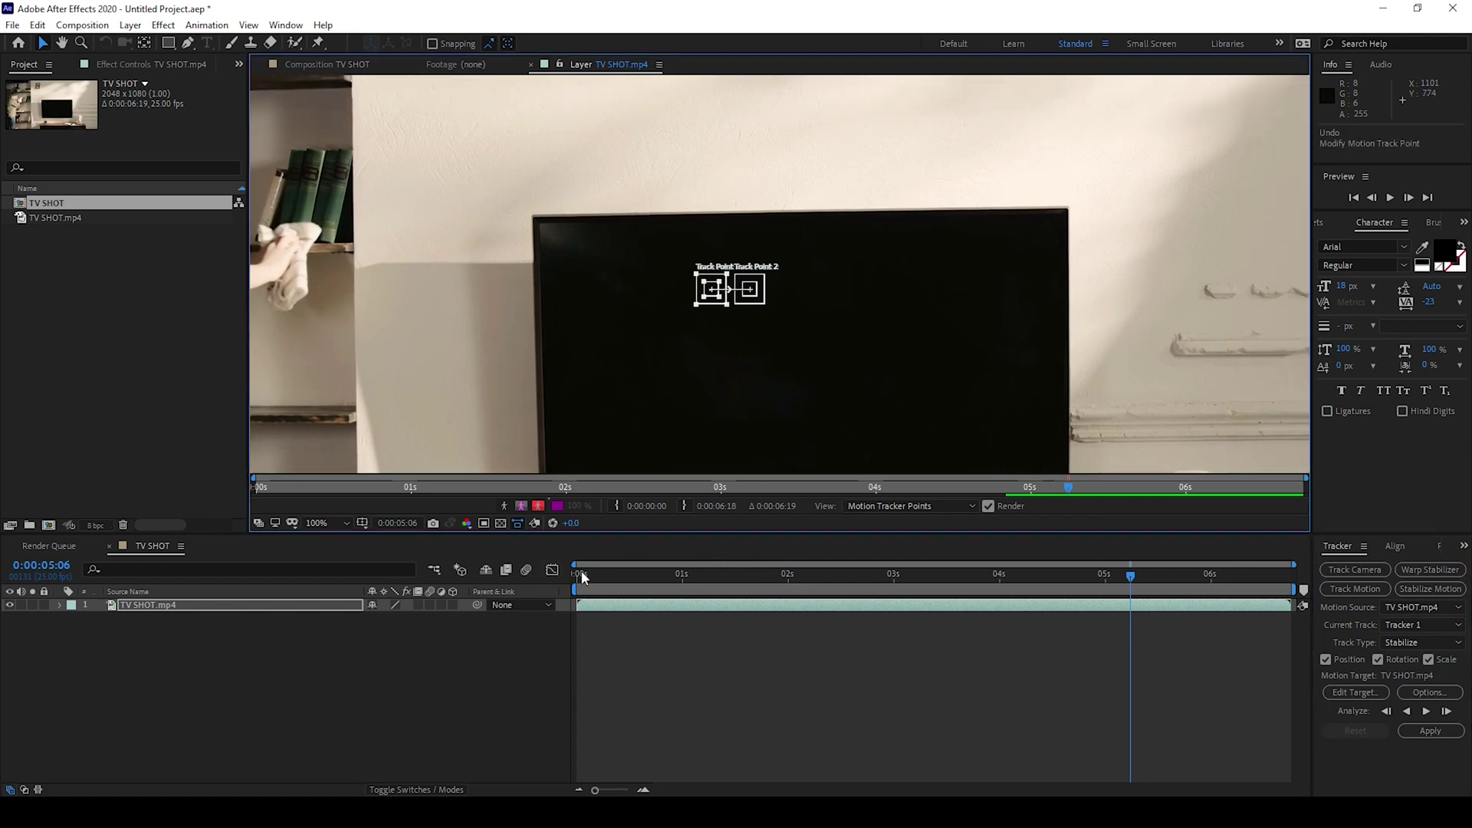
left_click(579, 575)
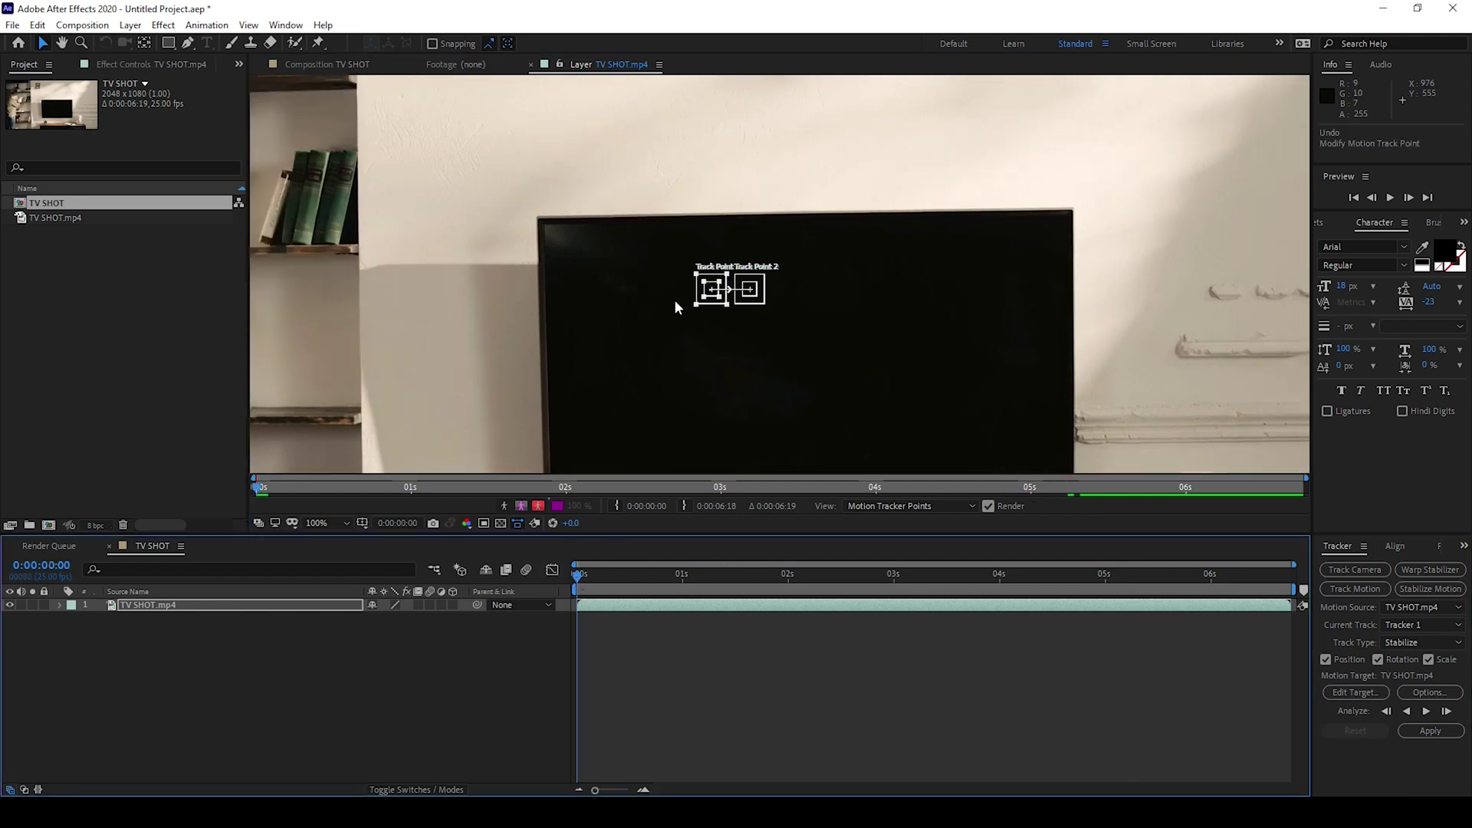
left_click_drag(710, 289, 575, 138)
left_click_drag(673, 136, 762, 357)
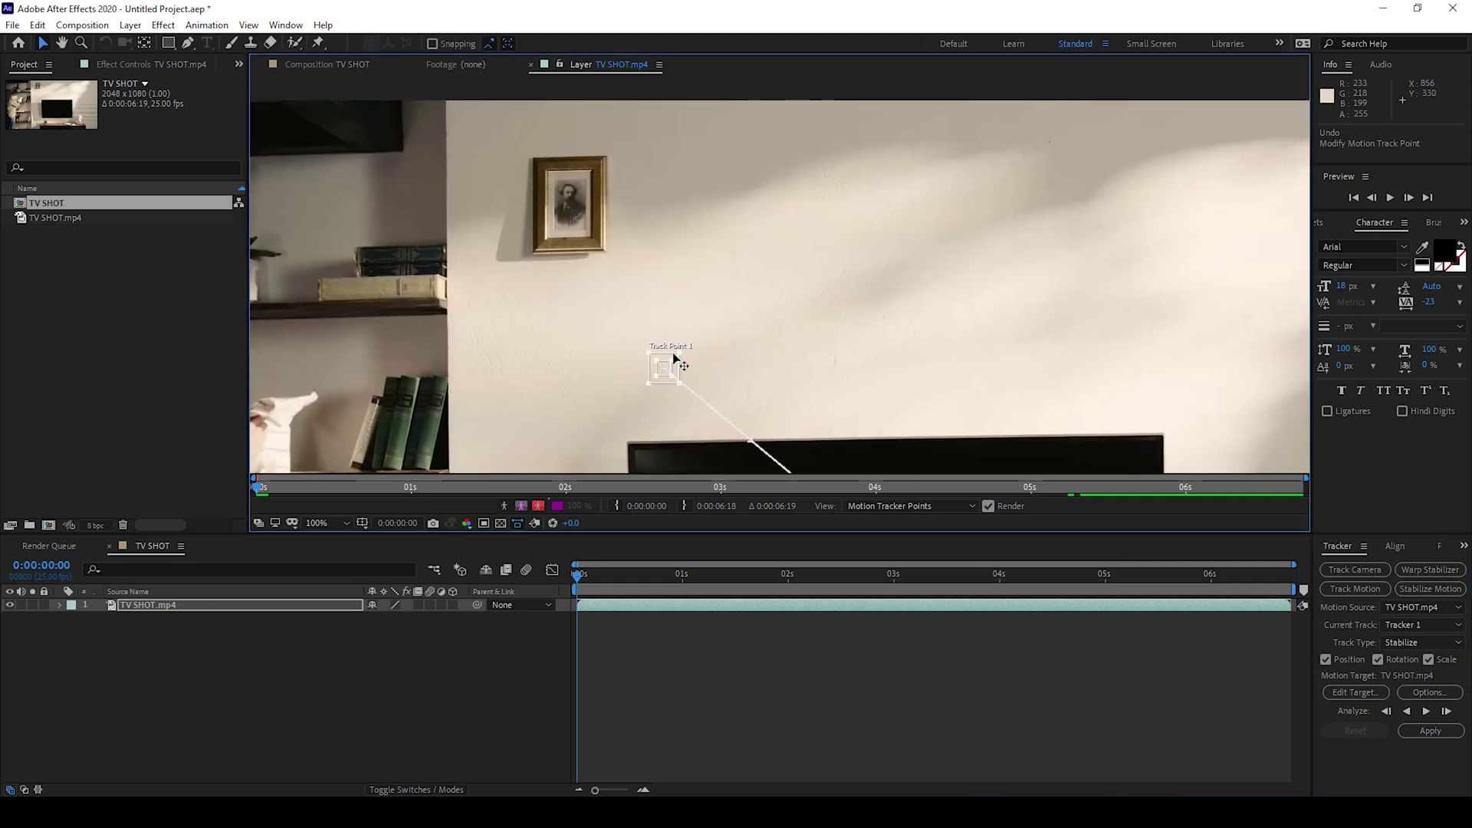
left_click_drag(666, 363, 611, 154)
- Place Track Point 2 on the TV's top-right corner
left_click(607, 146)
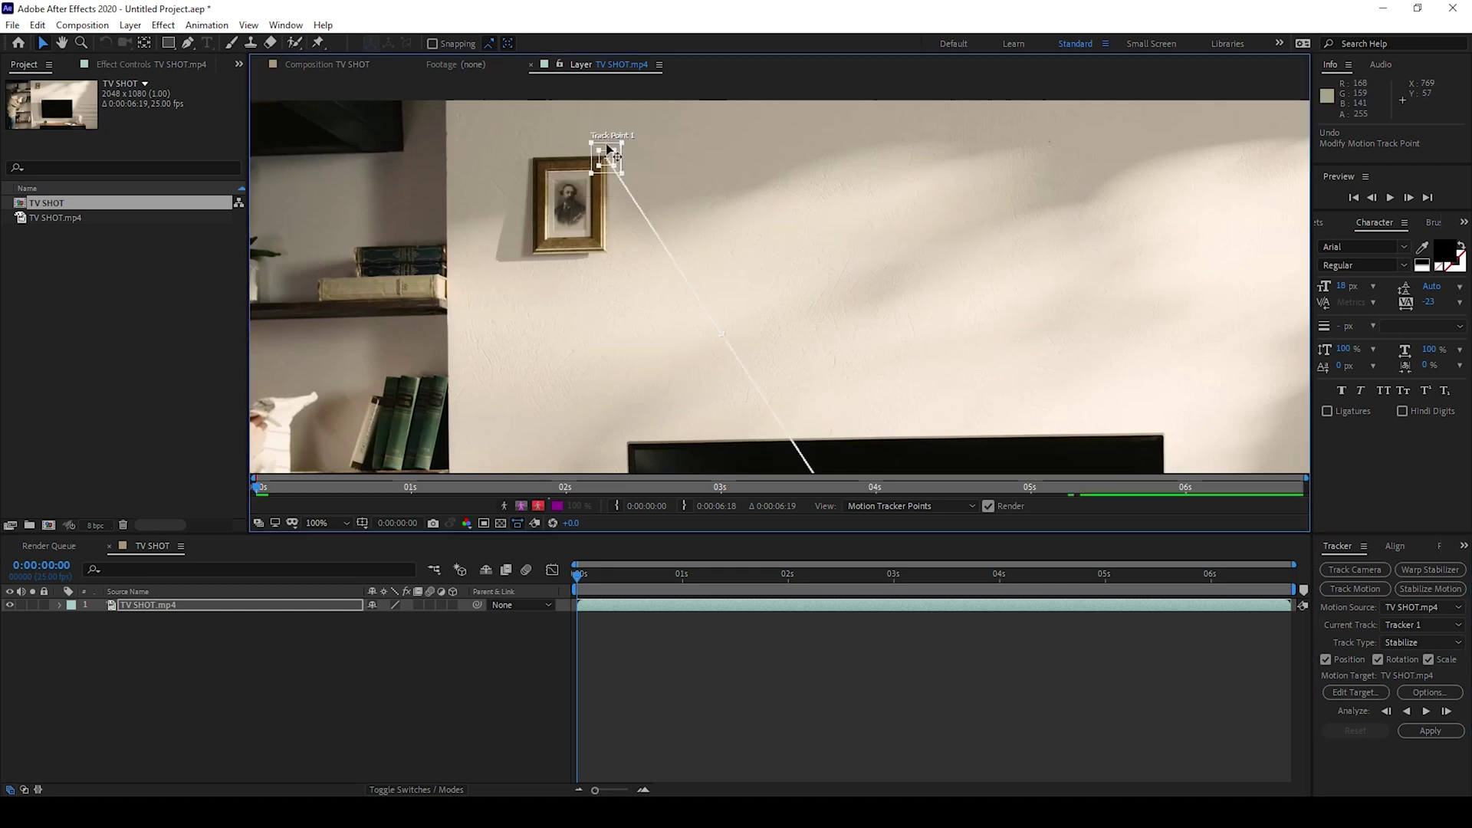
left_click_drag(607, 146, 607, 147)
left_click_drag(845, 360, 538, 160)
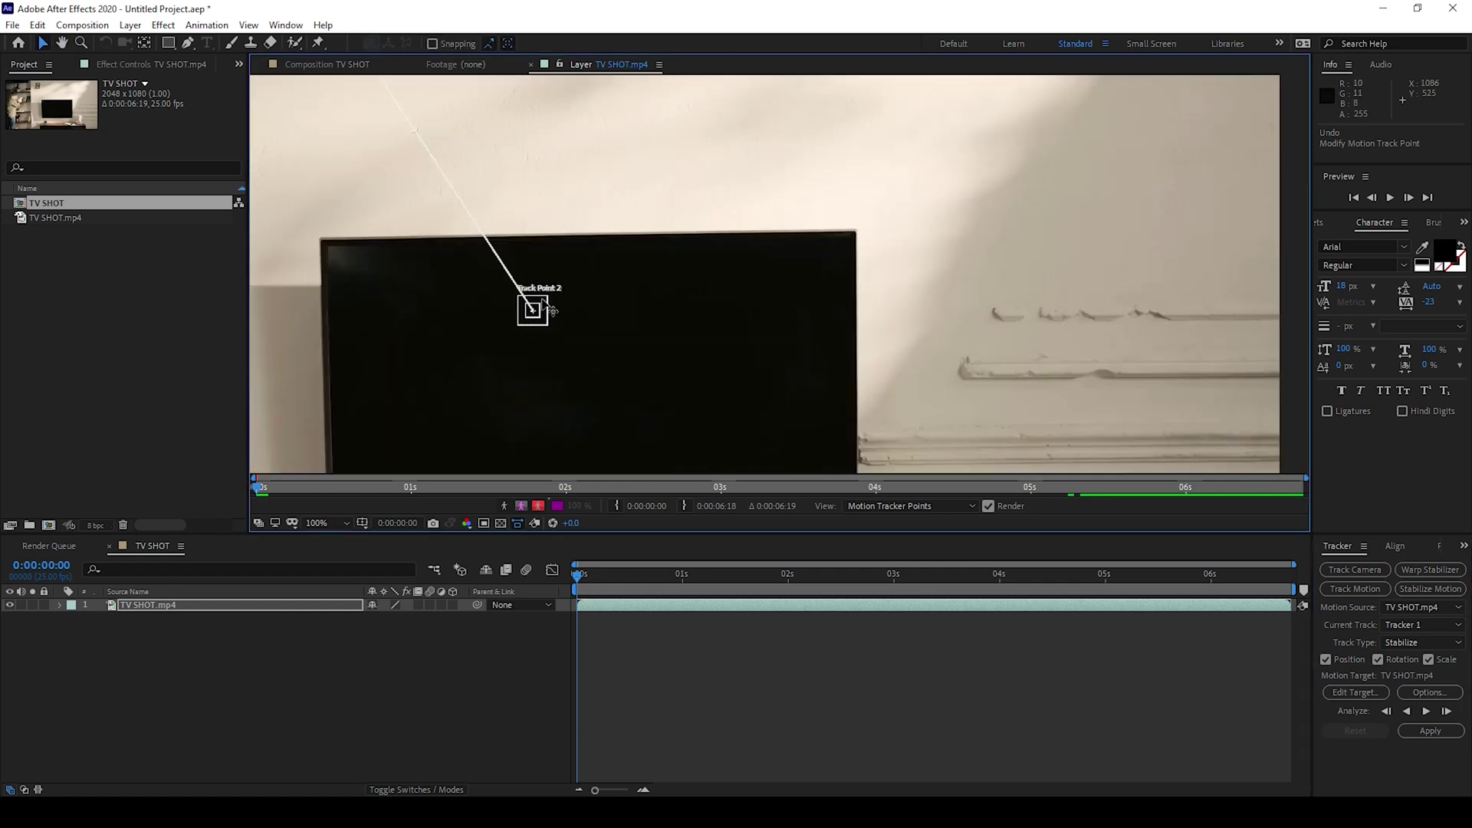
left_click_drag(587, 290, 864, 223)
left_click_drag(600, 167, 976, 430)
scroll(680, 338, "up", 2)
- Analyze Tracker 1 forward through the clip and apply it with X and Y dimensions
scroll(863, 401, "down", 2)
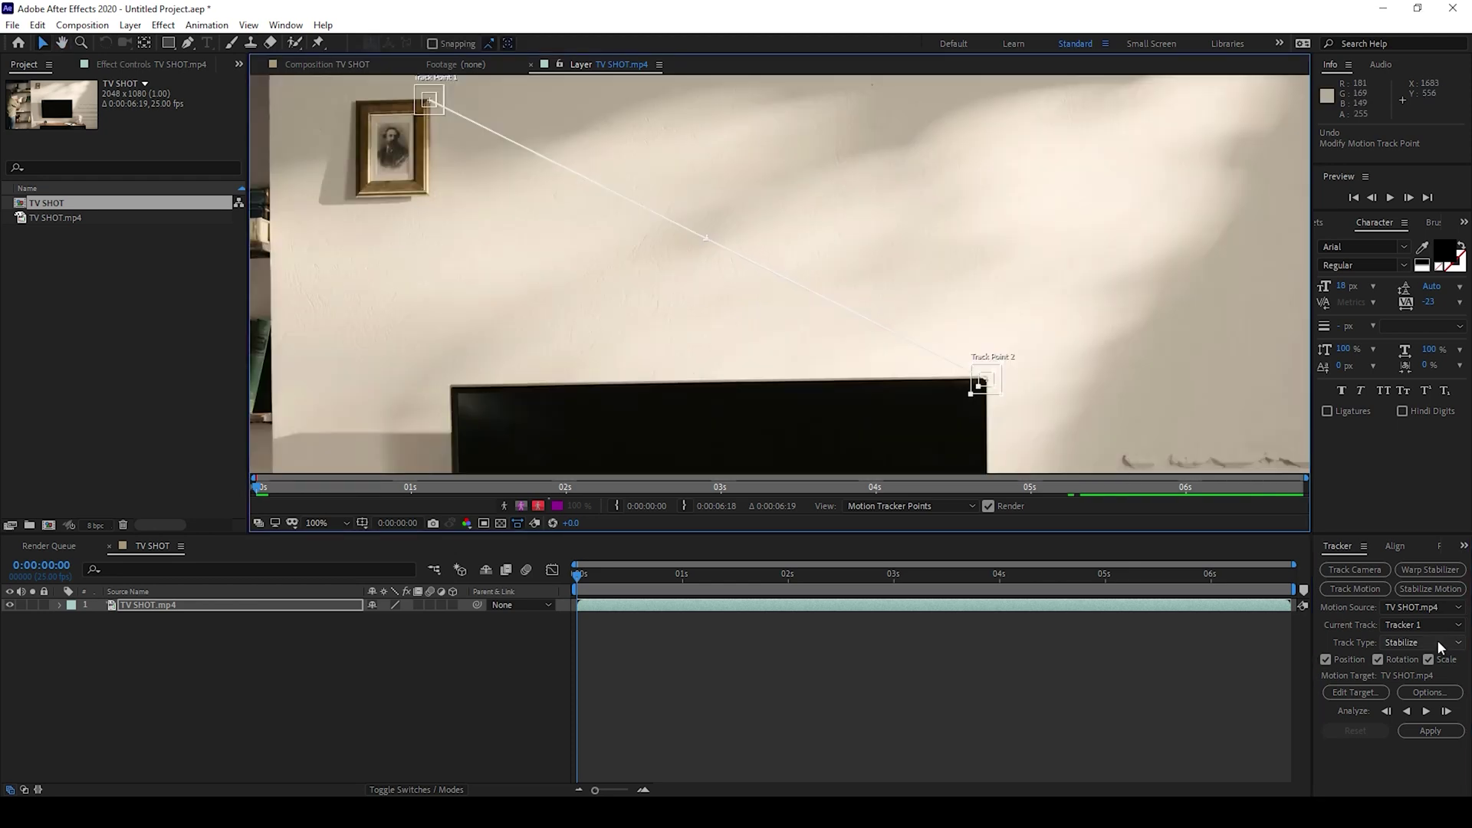
left_click(1424, 711)
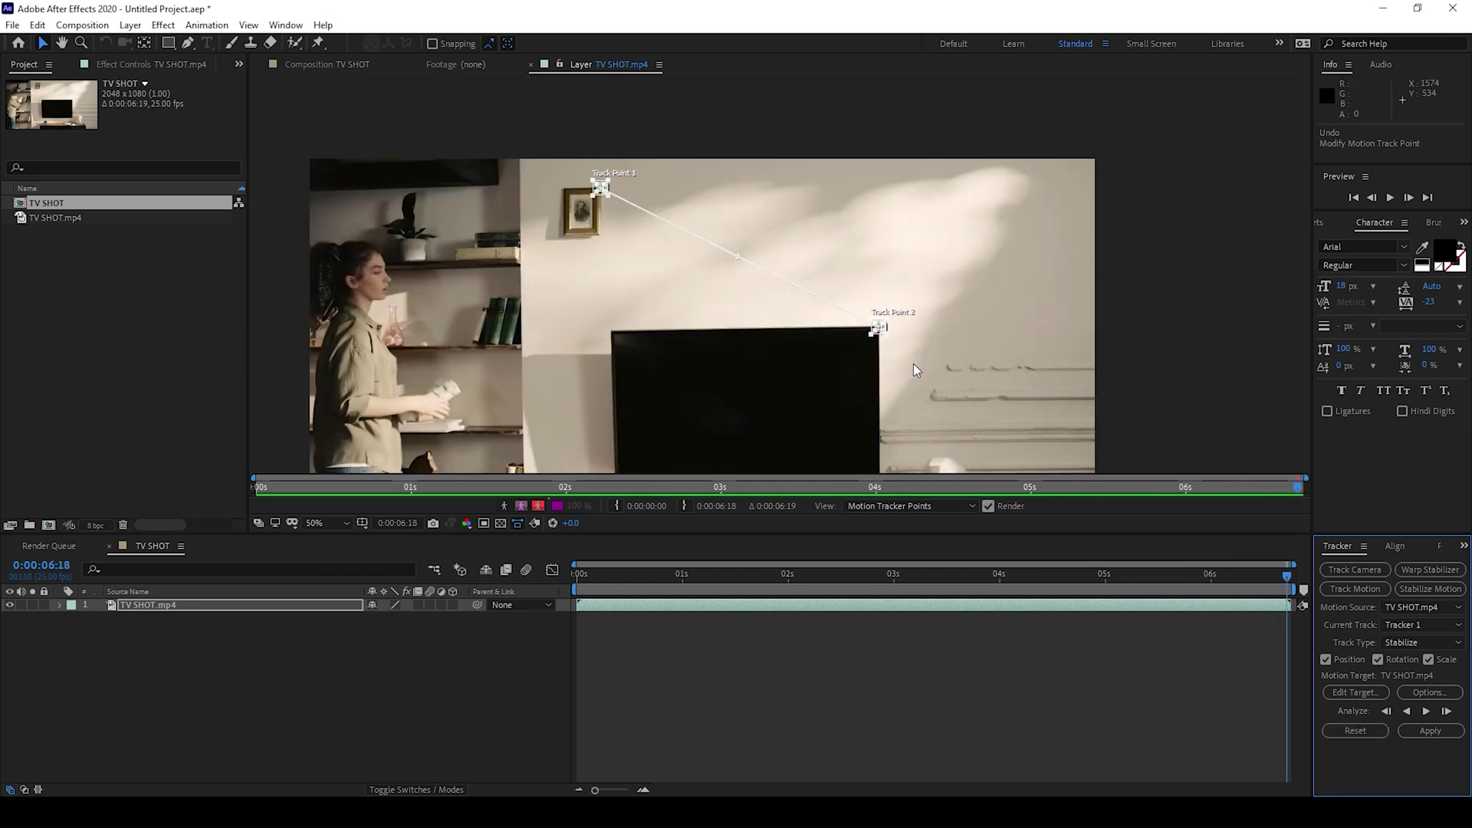
left_click_drag(913, 363, 878, 286)
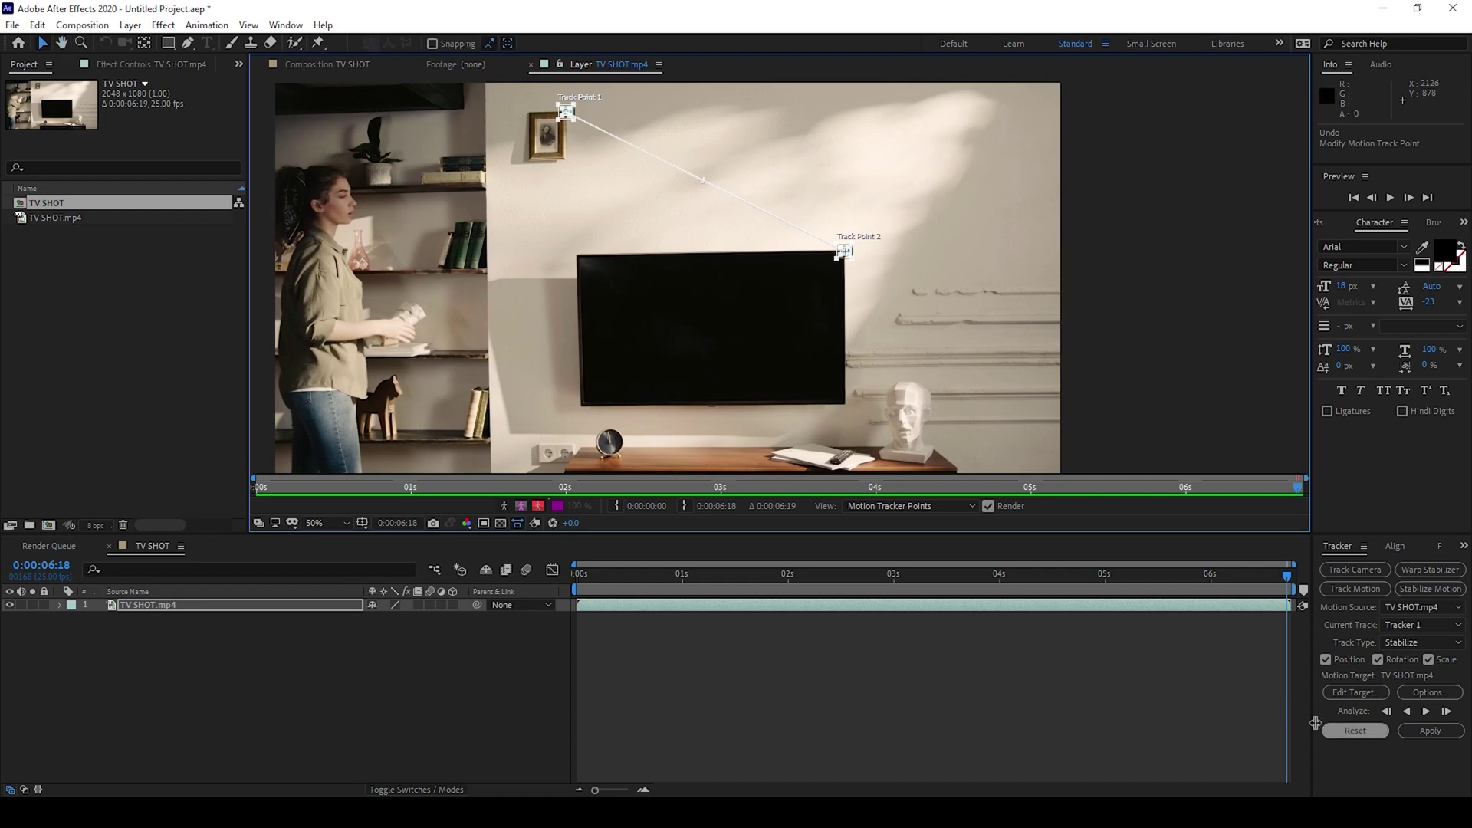
left_click(1426, 732)
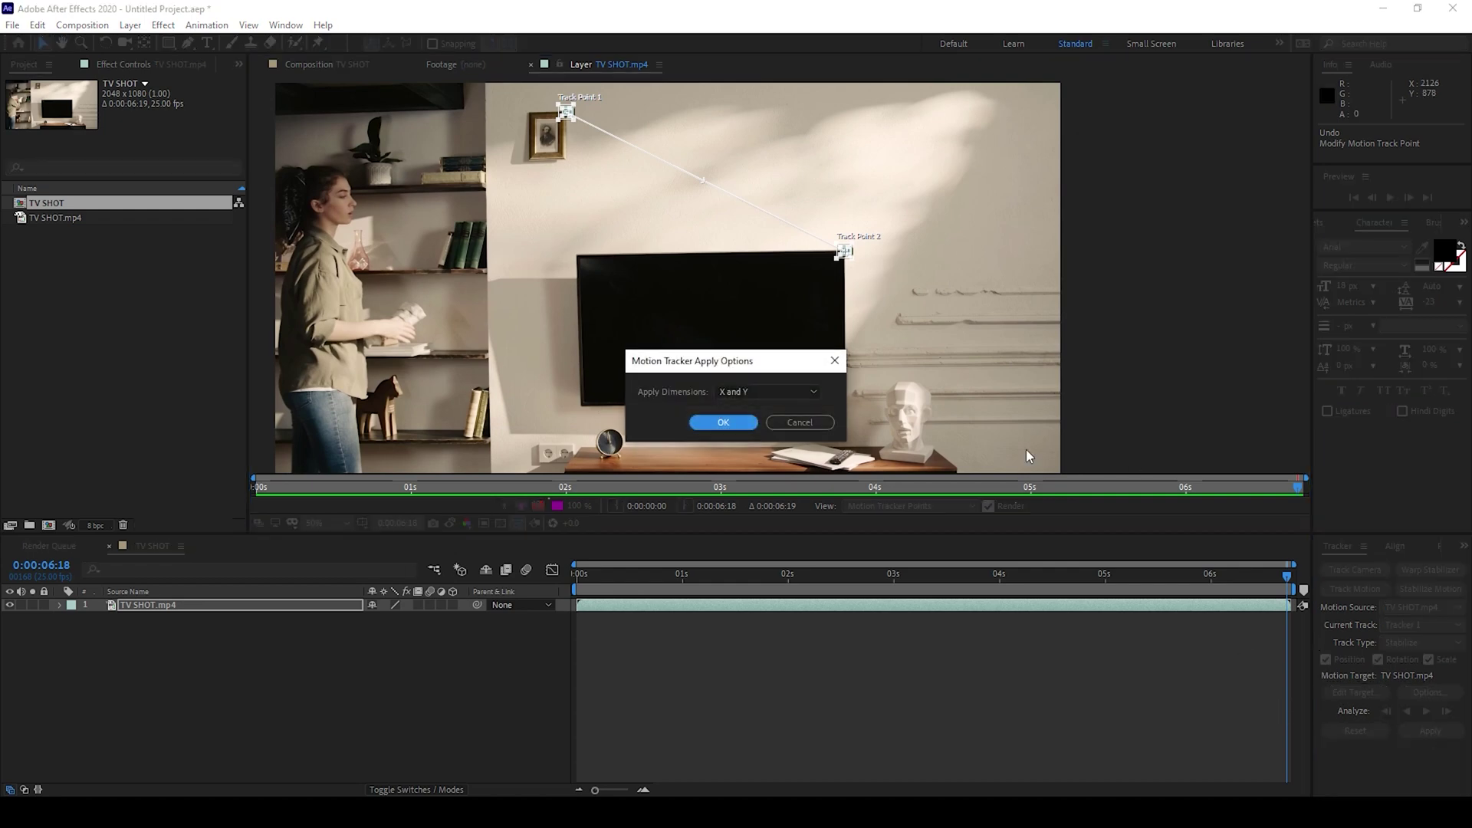
- Confirm the X and Y stabilization, then preview at 100% to inspect the empty left edge
left_click(719, 420)
key("Home")
key("space")
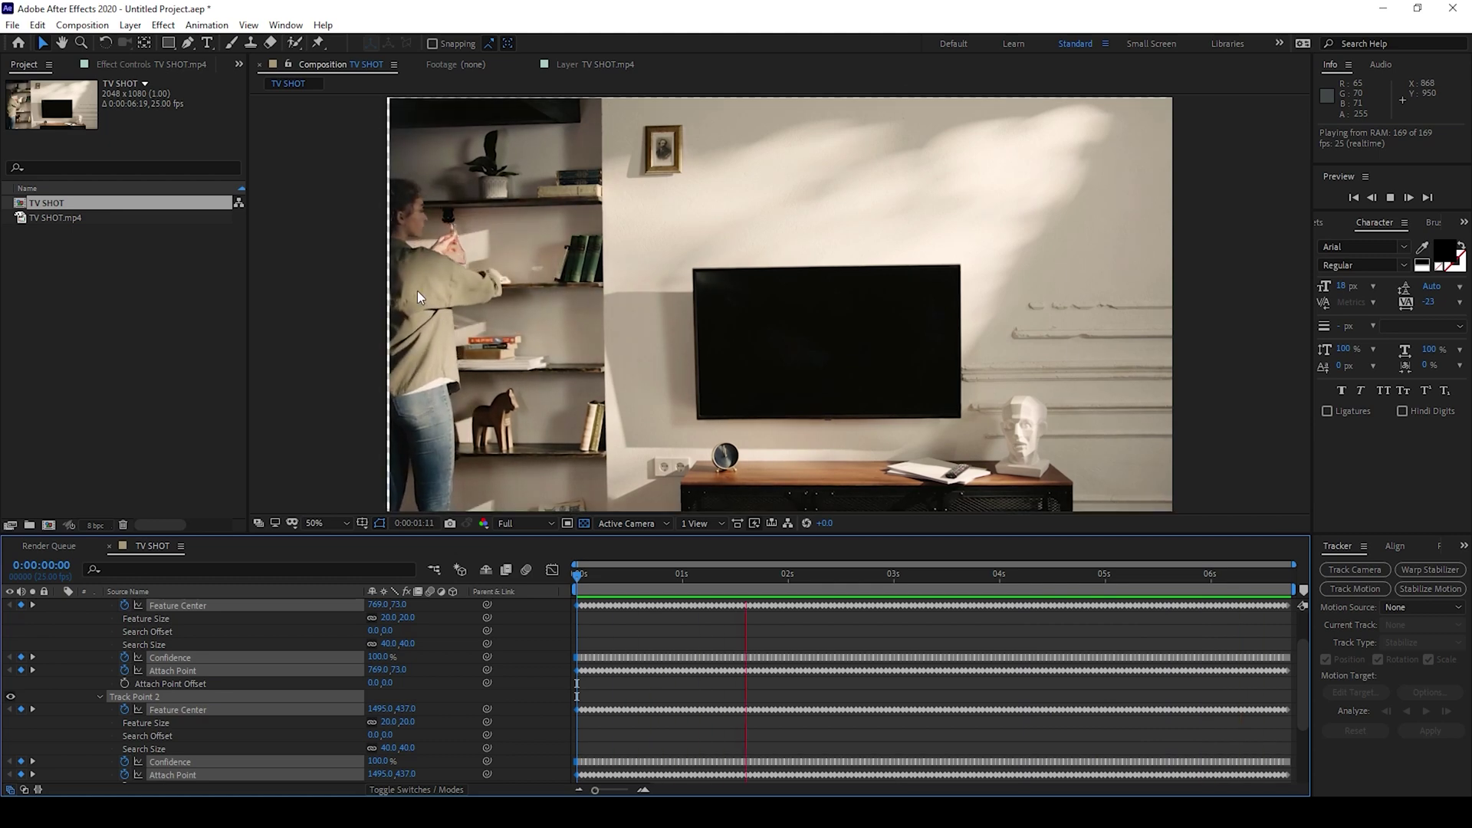
key("period")
left_click_drag(390, 327, 686, 331)
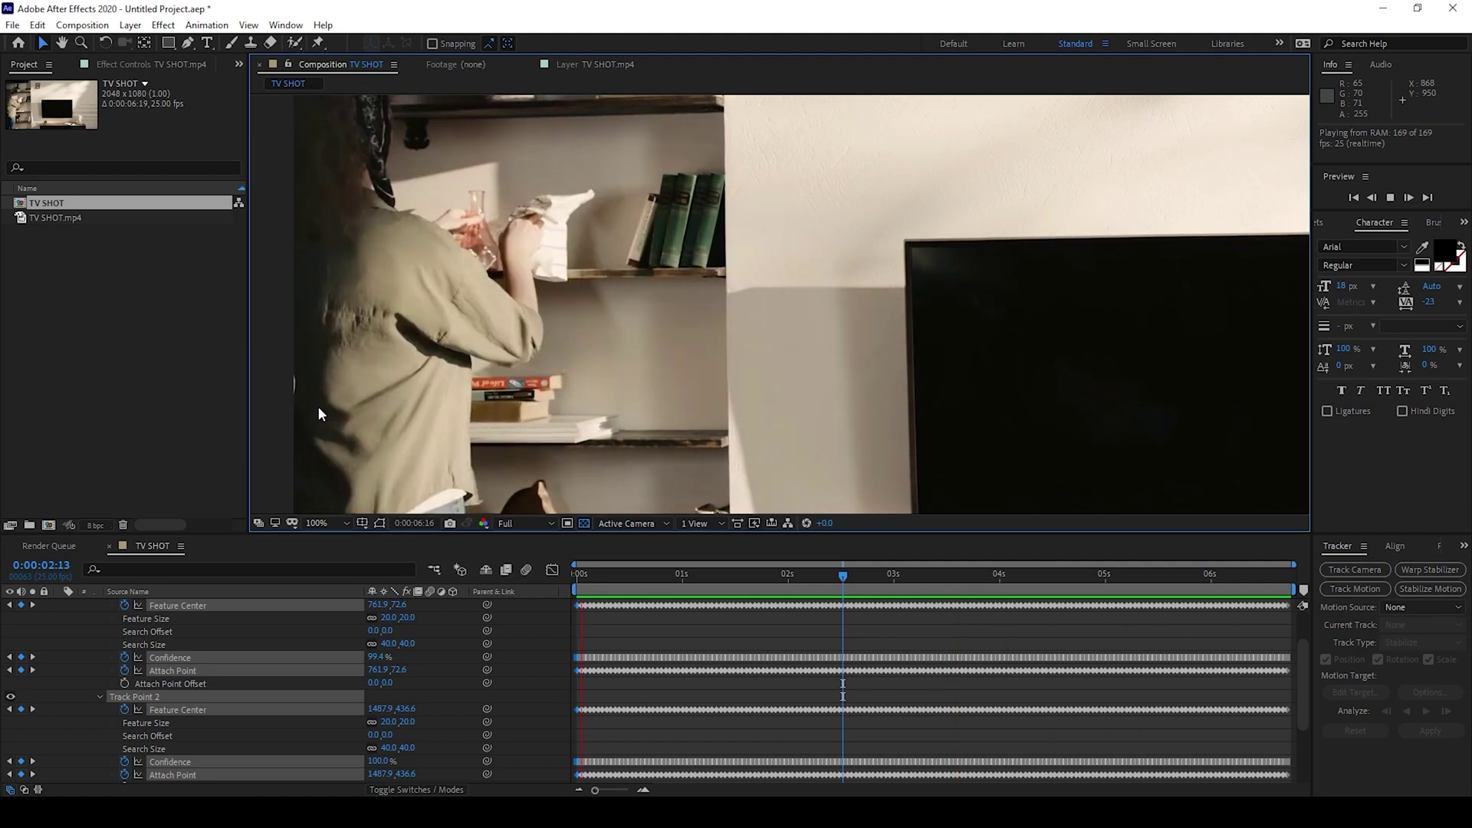
key("space")
scroll(263, 657, "up", 3)
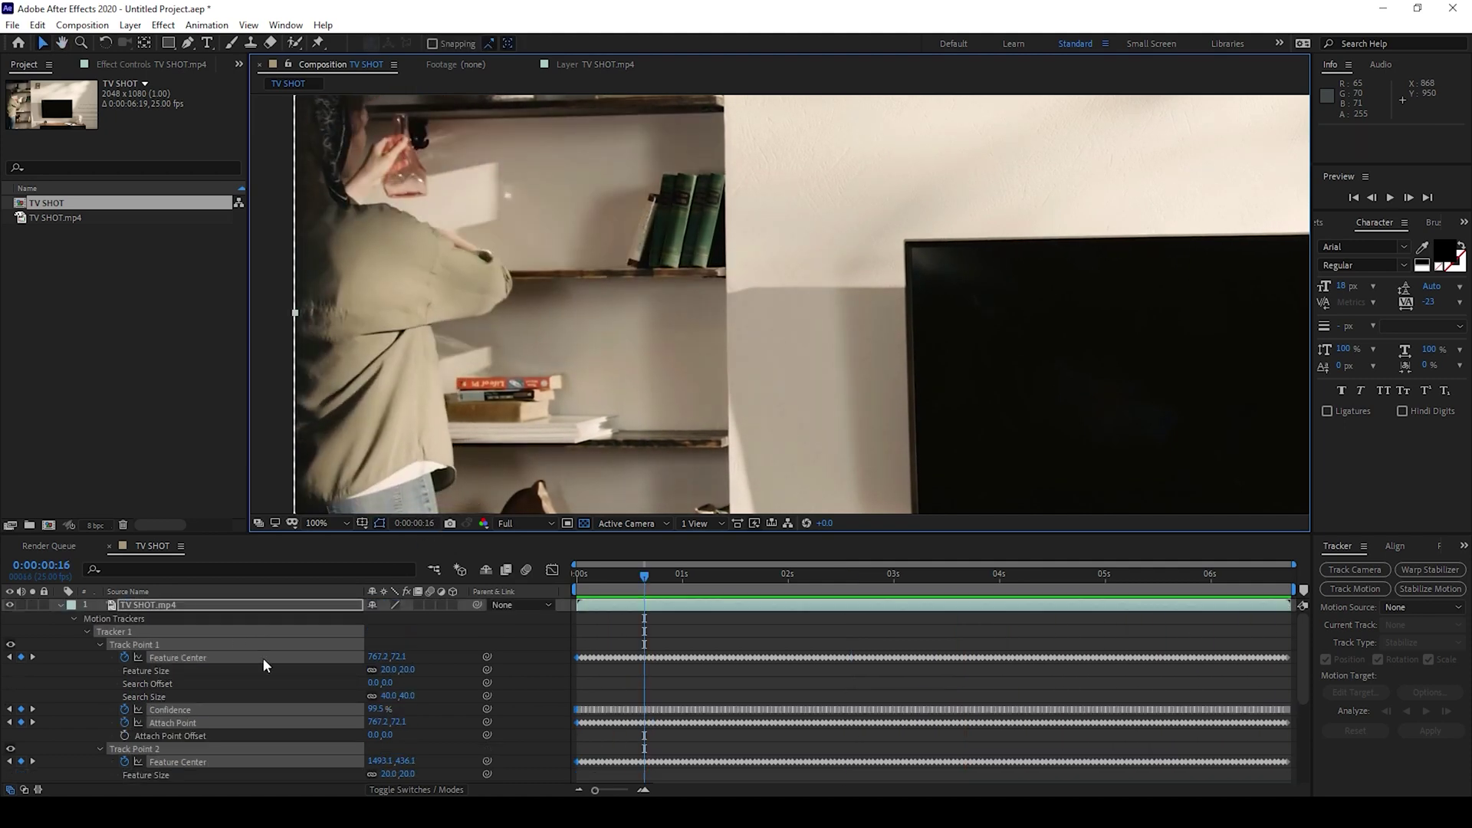
- Pre-compose TV SHOT.mp4 into TV SHOT.mp4 Comp 1, moving all attributes inside
right_click(164, 605)
left_click(198, 518)
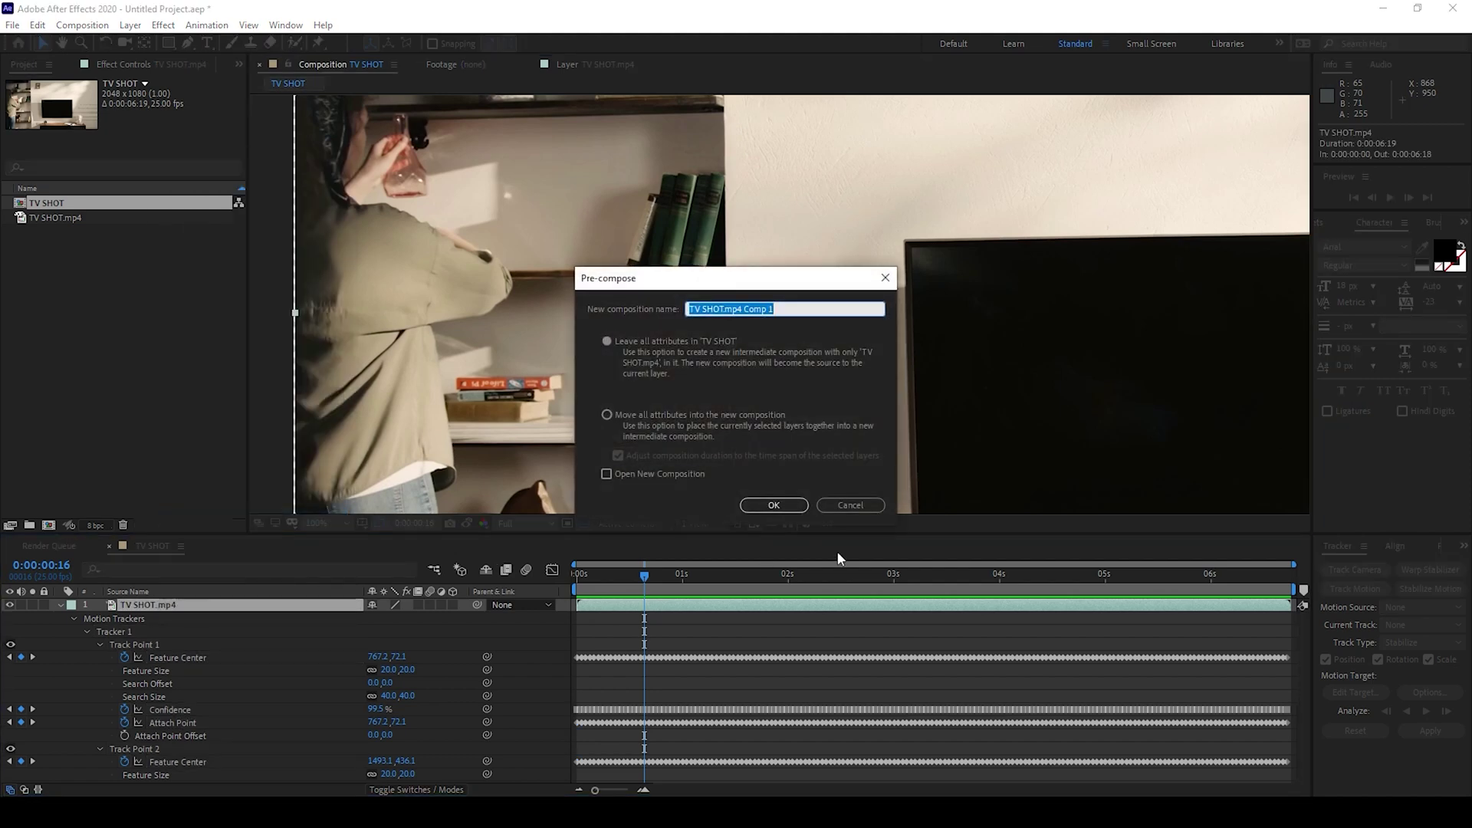
left_click(607, 415)
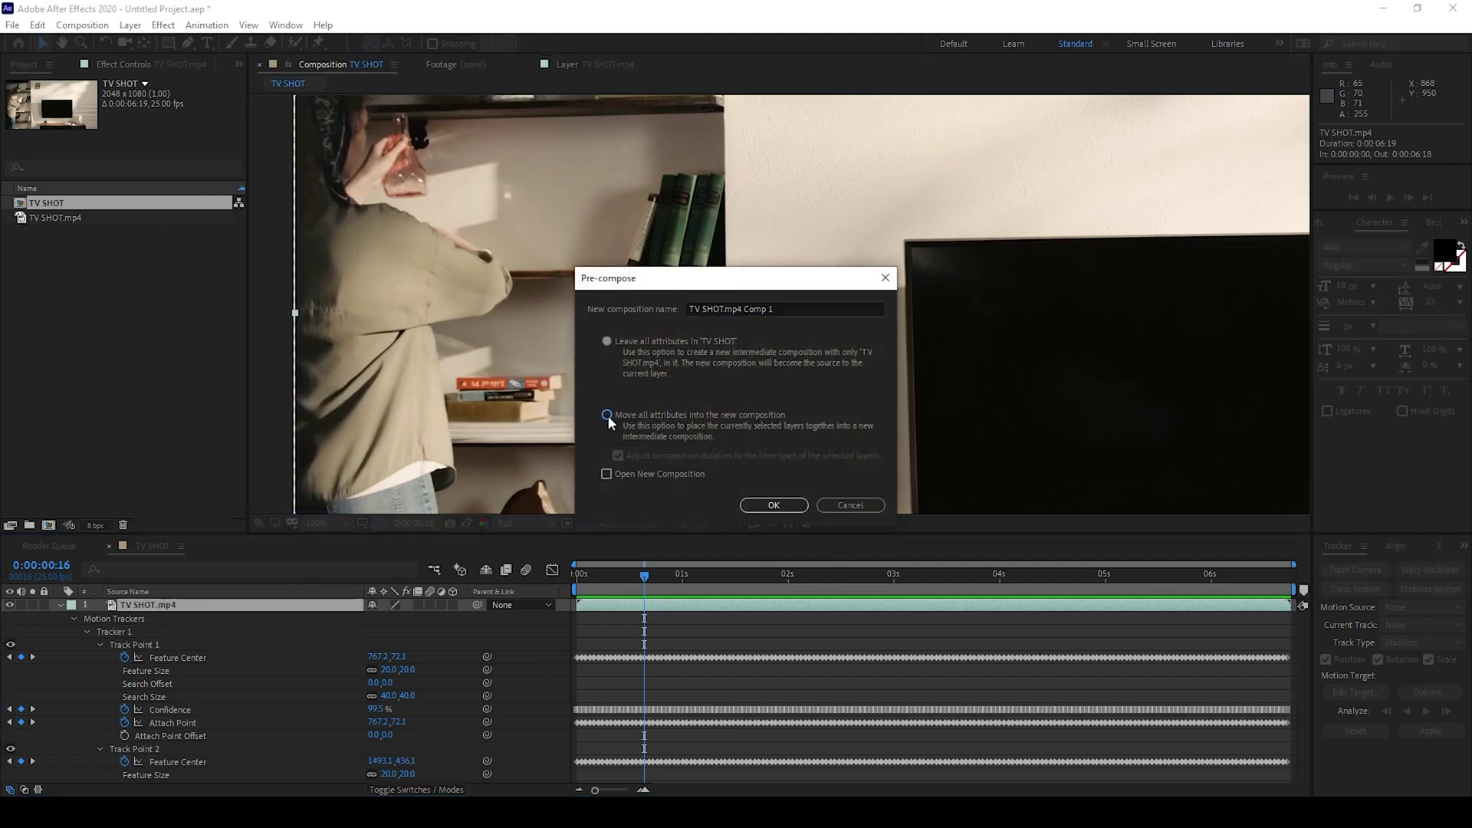
left_click(774, 505)
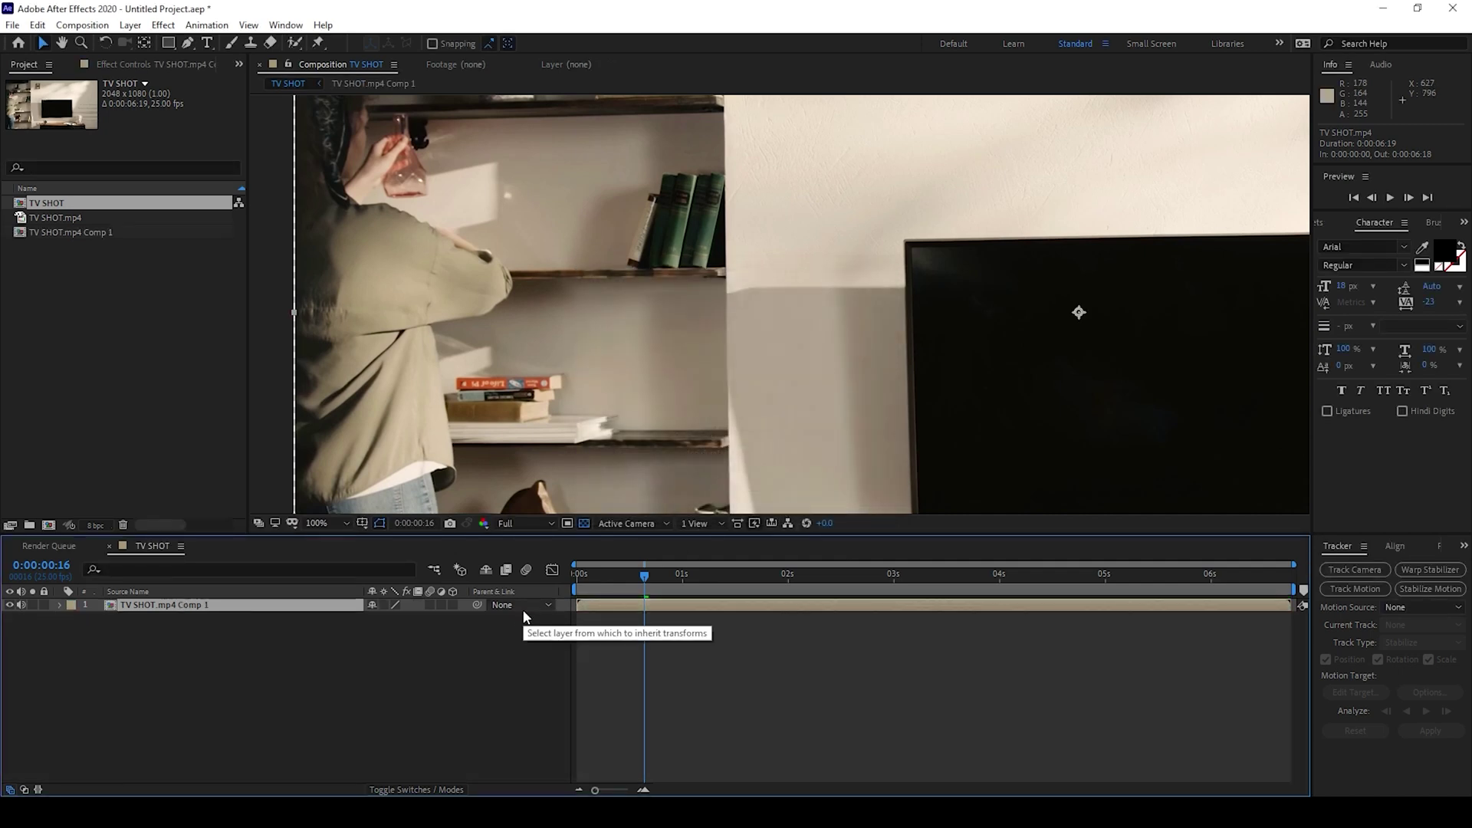
- Raise TV SHOT.mp4 Comp 1's scale to 102% and preview the result from the start
left_click_drag(512, 506, 564, 515)
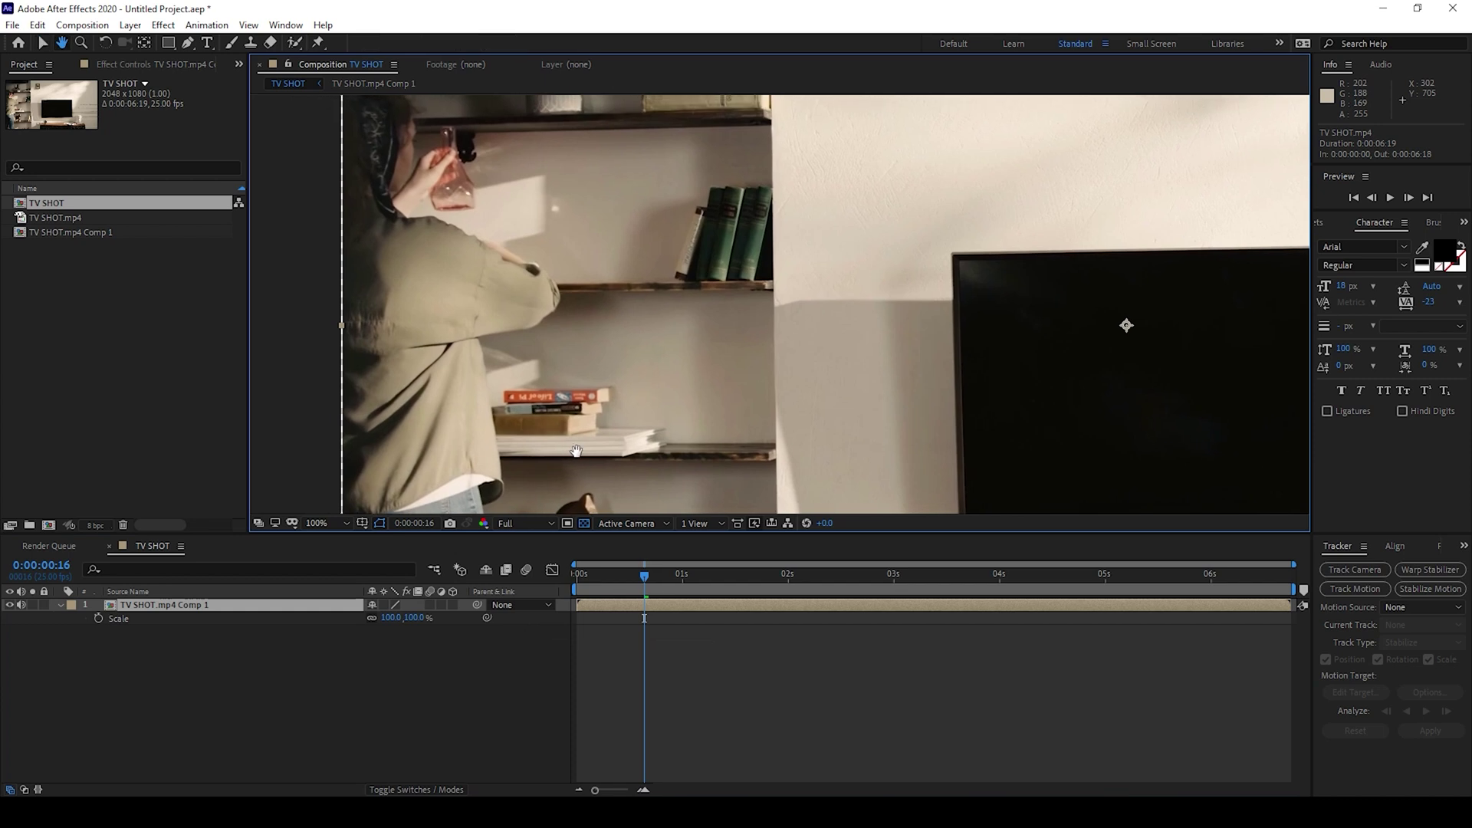
left_click(953, 583)
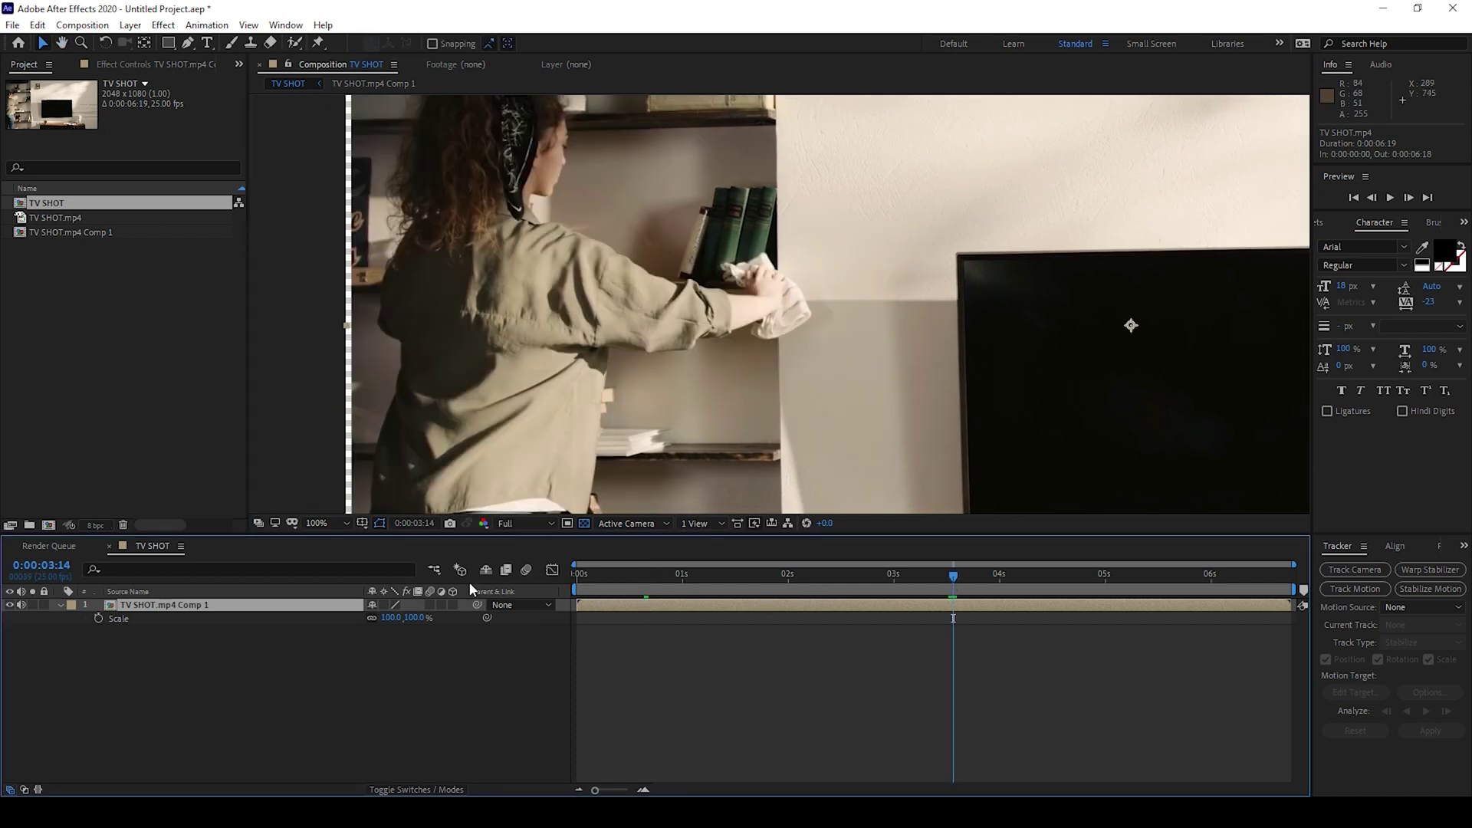
left_click(412, 617)
key("Up")
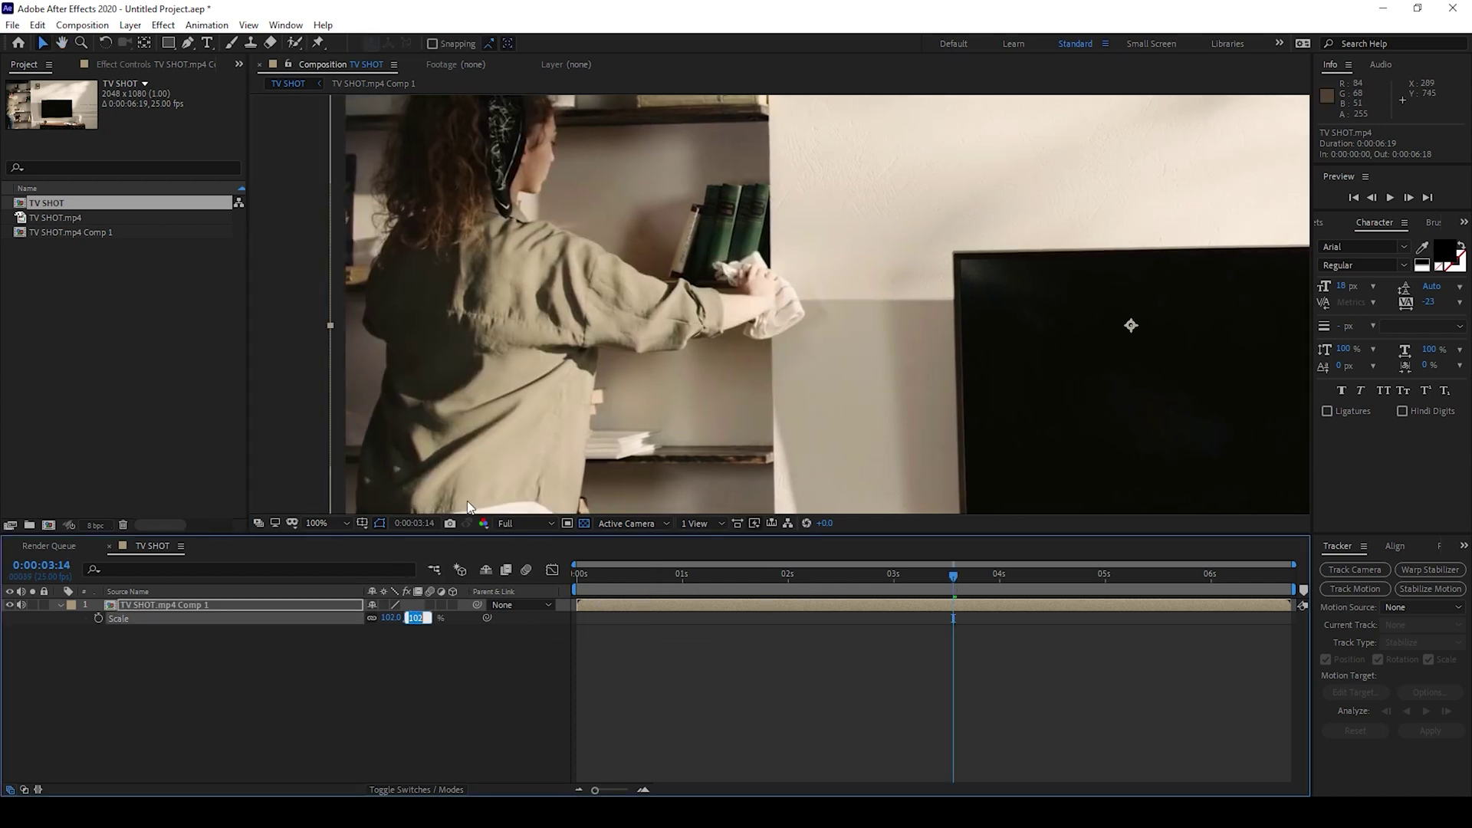
scroll(467, 492, "down", 2)
left_click(638, 666)
left_click_drag(592, 583, 563, 585)
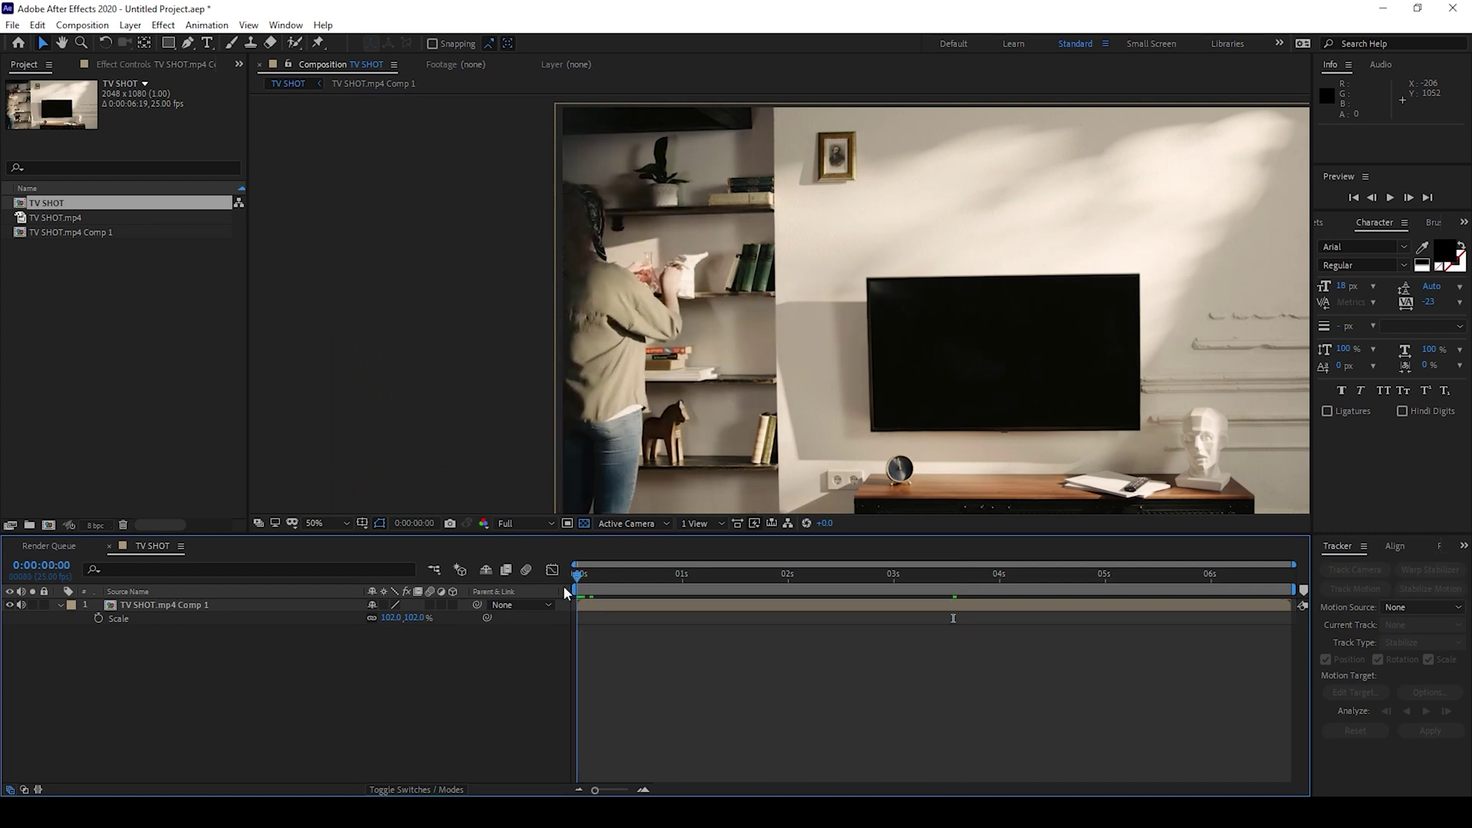
key("space")
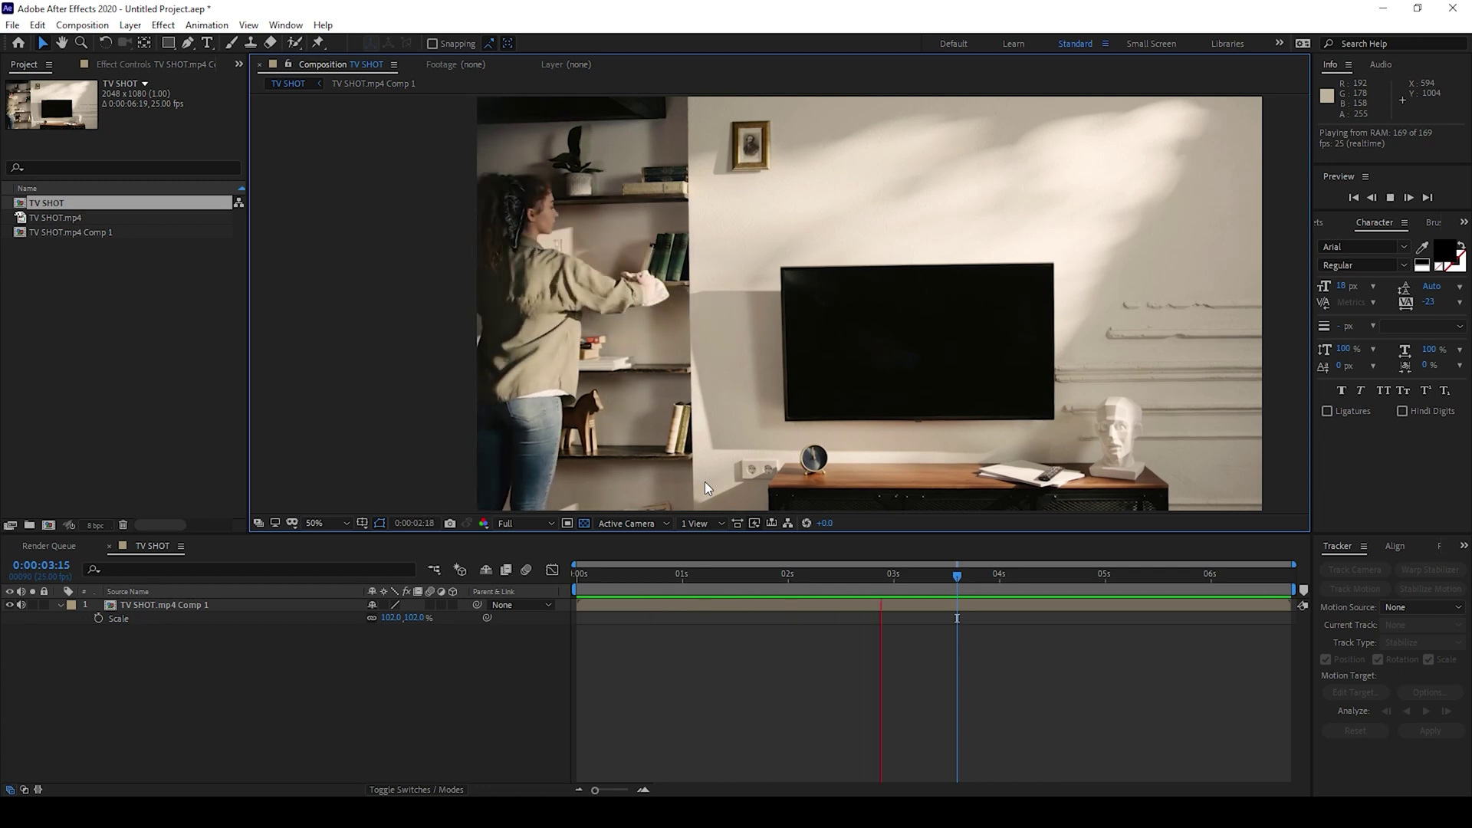
left_click(809, 431)
key("Home")
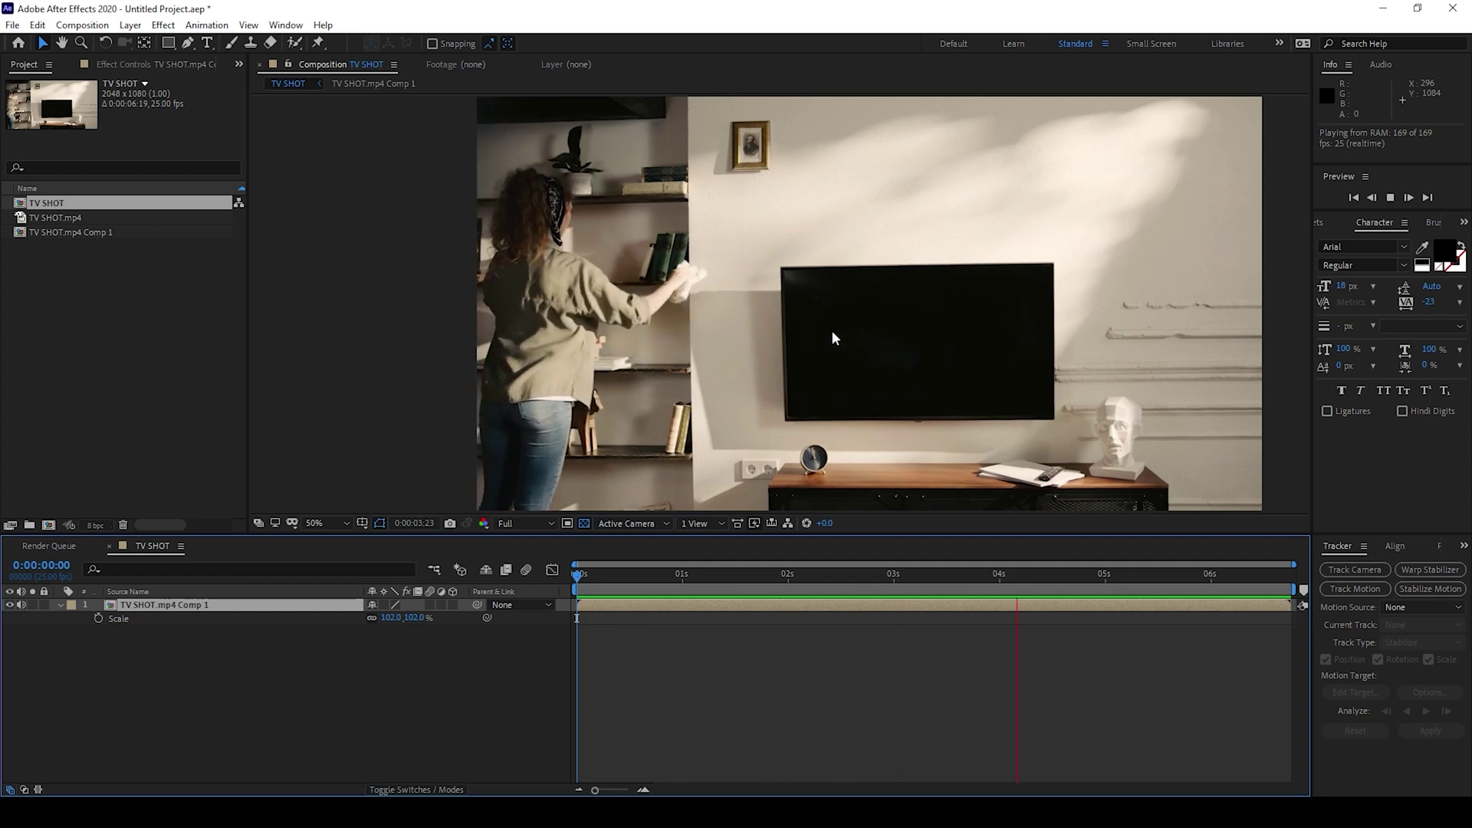
left_click(380, 632)
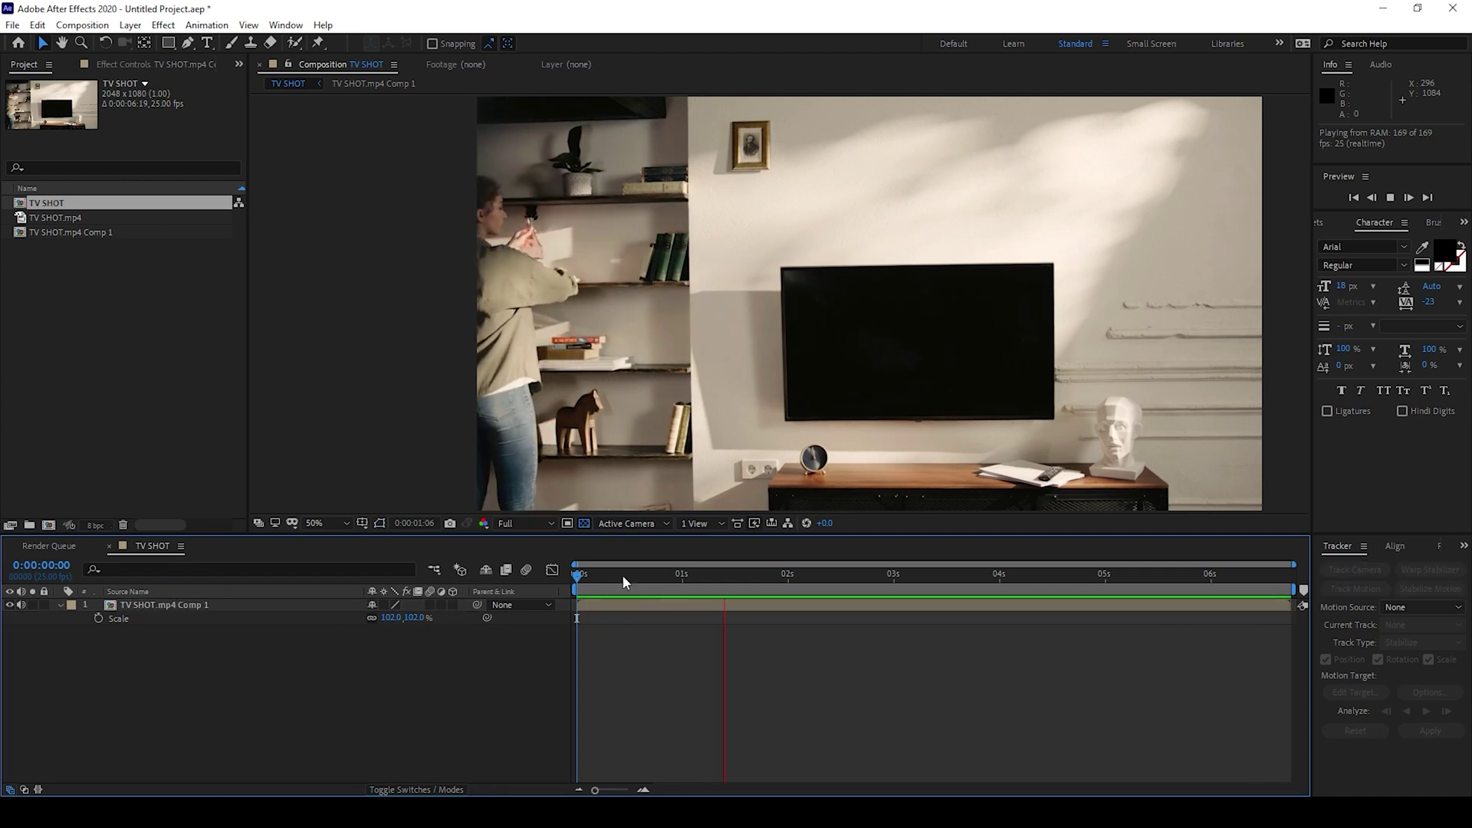